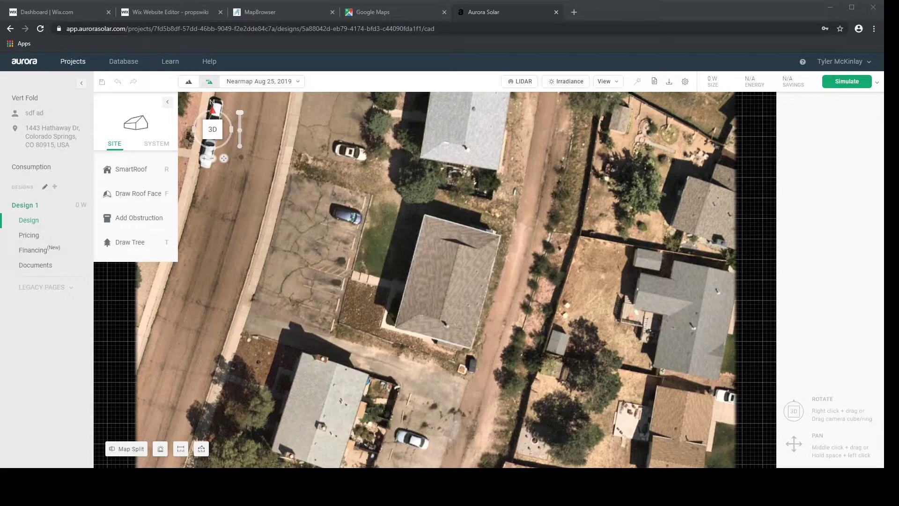
# Step: Outline the central building's rectangular roof with SmartRoof, about 56.4 by 38.5 ft, aligning its east edge with the imagery
pyautogui.scroll(5, 478, 262)
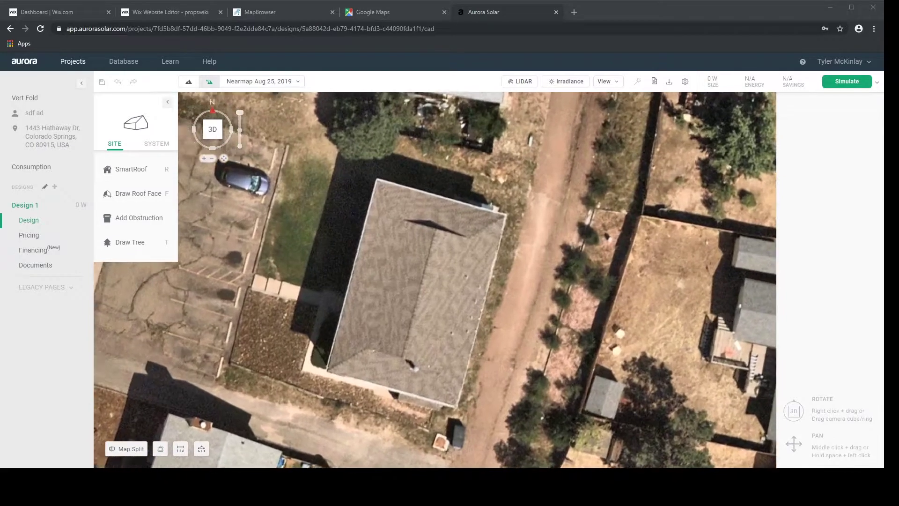
pyautogui.scroll(2, 458, 241)
pyautogui.moveTo(528, 347); pyautogui.dragTo(552, 368, button='middle')
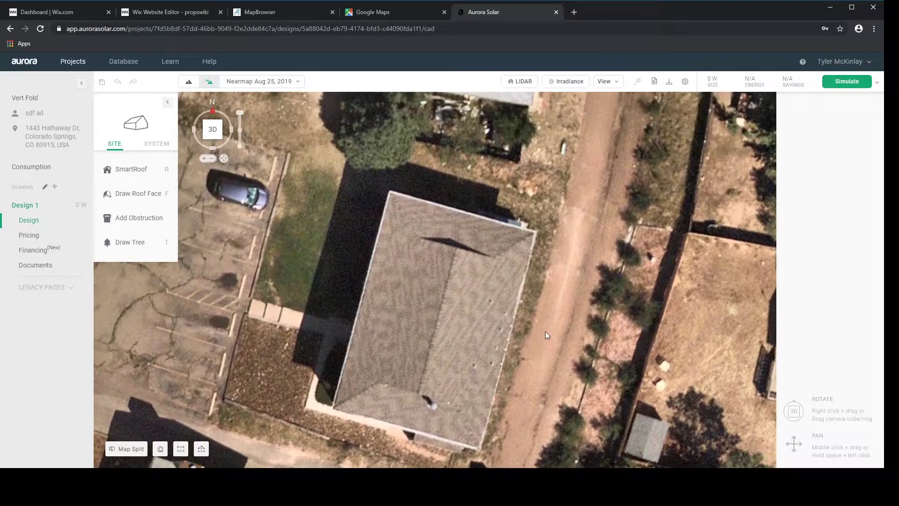
pyautogui.moveTo(544, 331); pyautogui.dragTo(526, 298, button='middle')
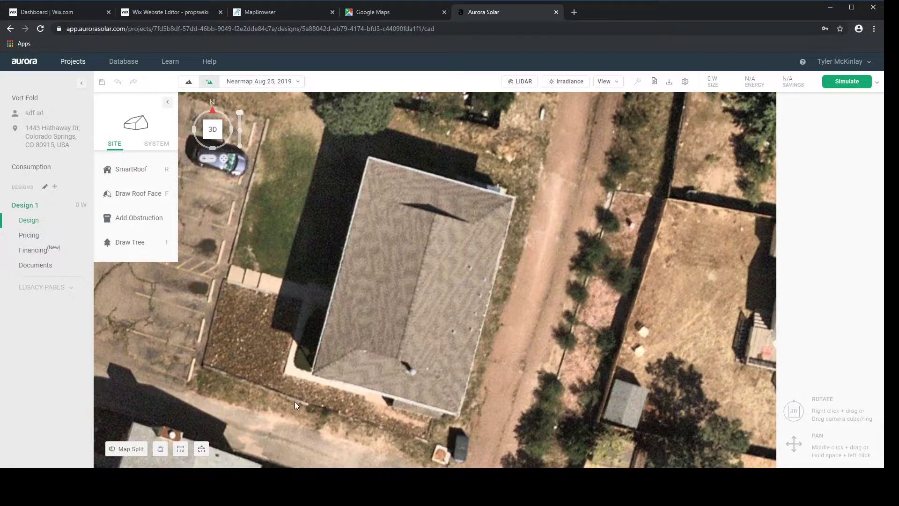
pyautogui.moveTo(294, 400); pyautogui.dragTo(320, 397, button='middle')
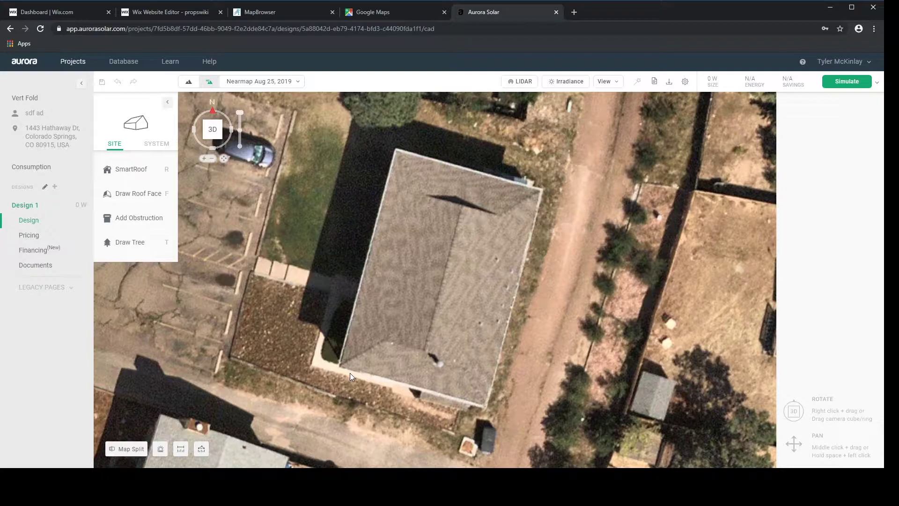
pyautogui.press('r')
pyautogui.click(339, 366)
pyautogui.click(396, 151)
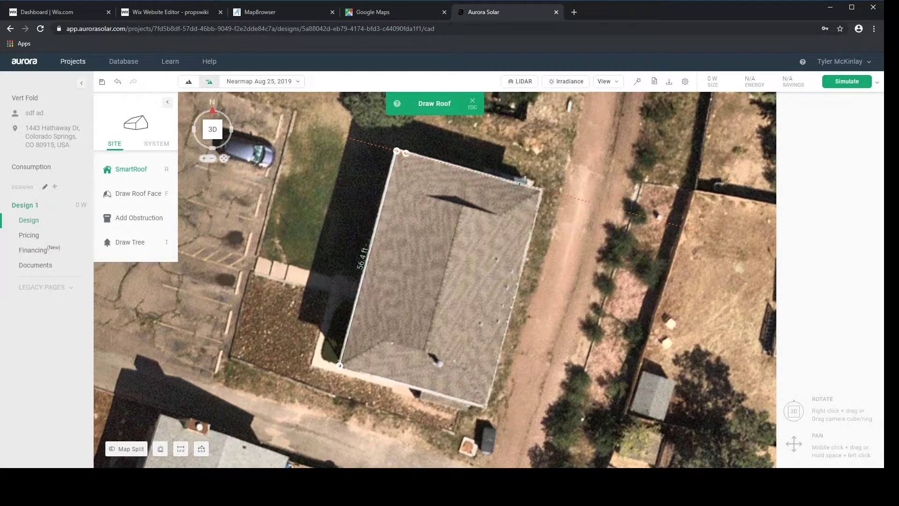
pyautogui.click(539, 189)
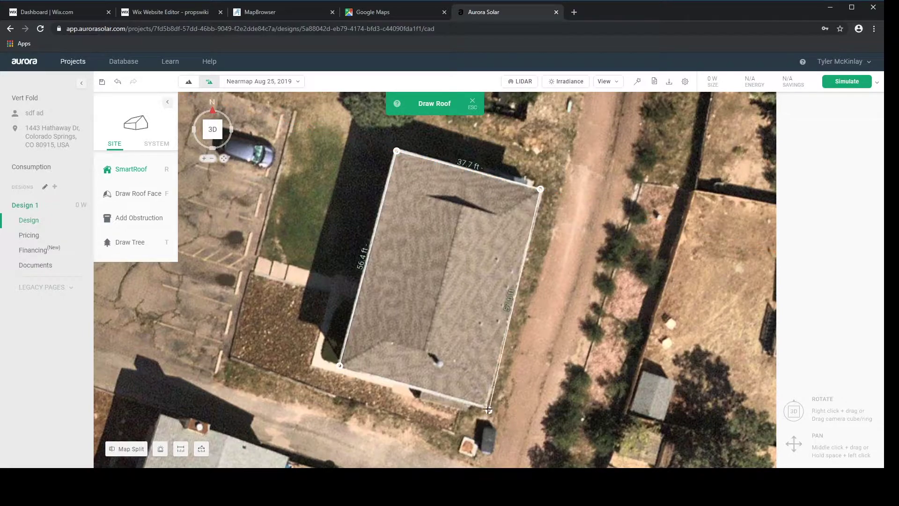
pyautogui.click(482, 403)
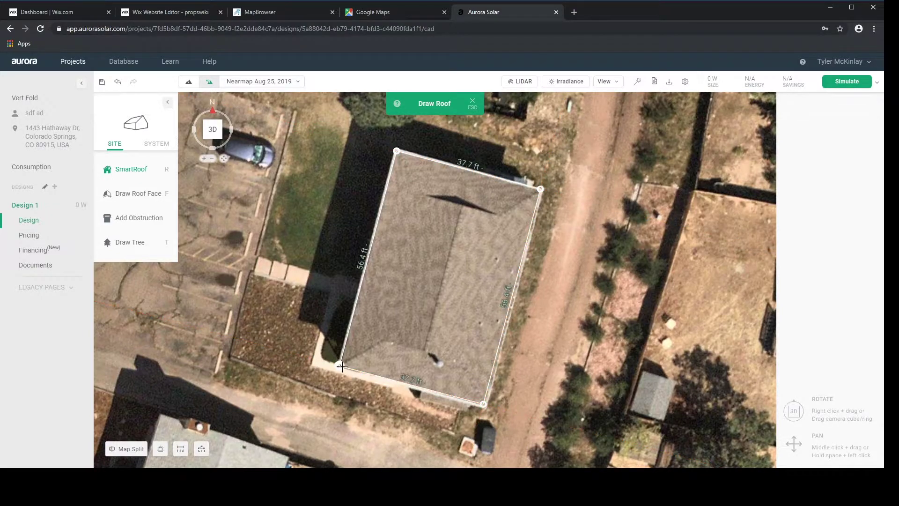
pyautogui.click(340, 365)
pyautogui.moveTo(498, 344); pyautogui.dragTo(500, 346)
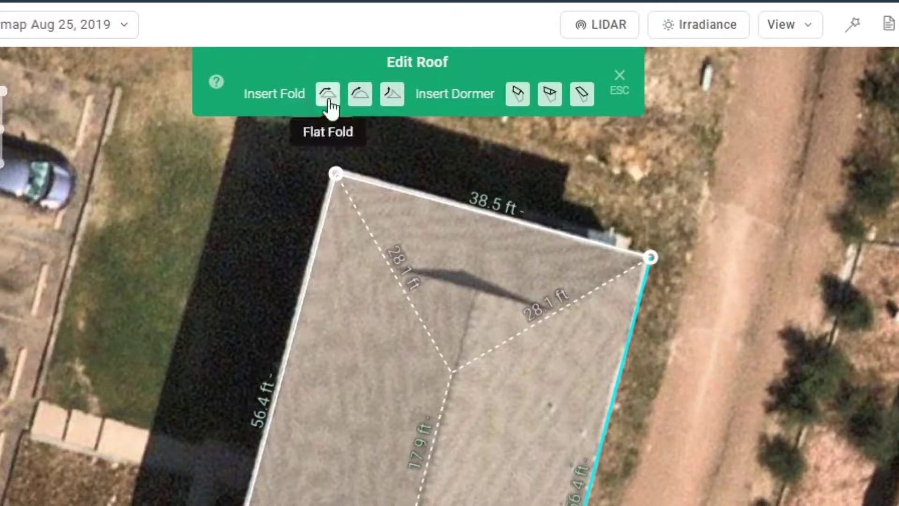
# Step: Insert vertical folds at the roof's north and south ends, placing each along the gable line in the imagery
pyautogui.click(393, 95)
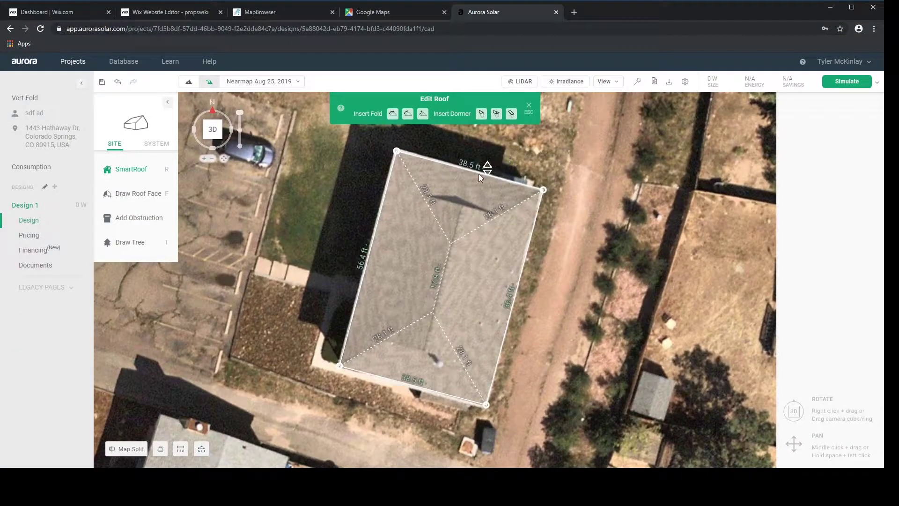
pyautogui.click(477, 177)
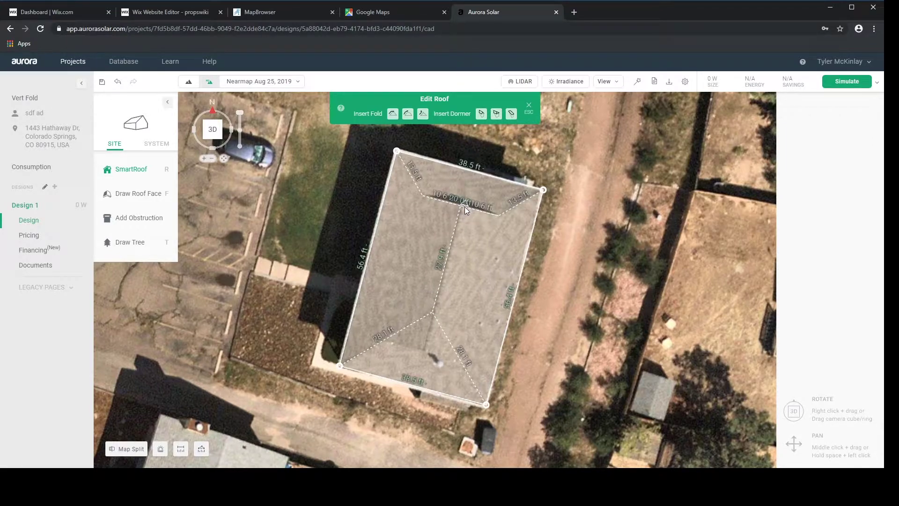
pyautogui.click(459, 214)
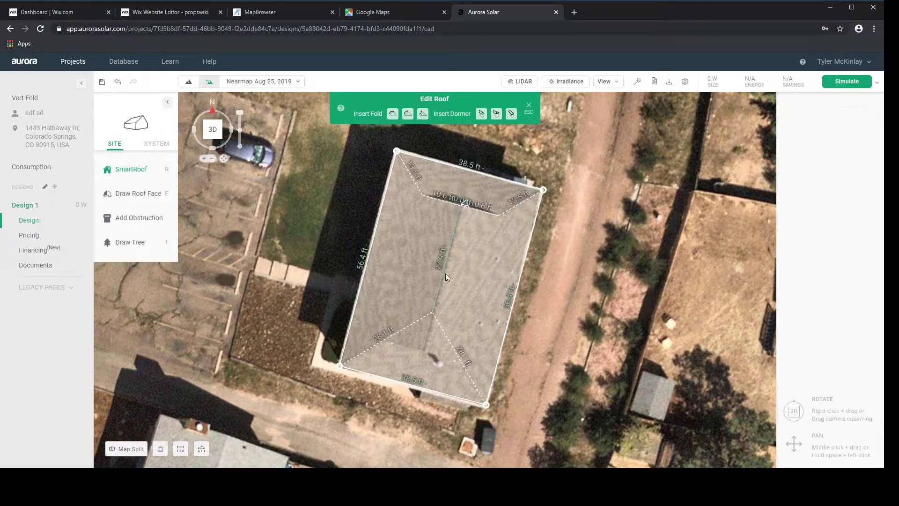
pyautogui.click(424, 115)
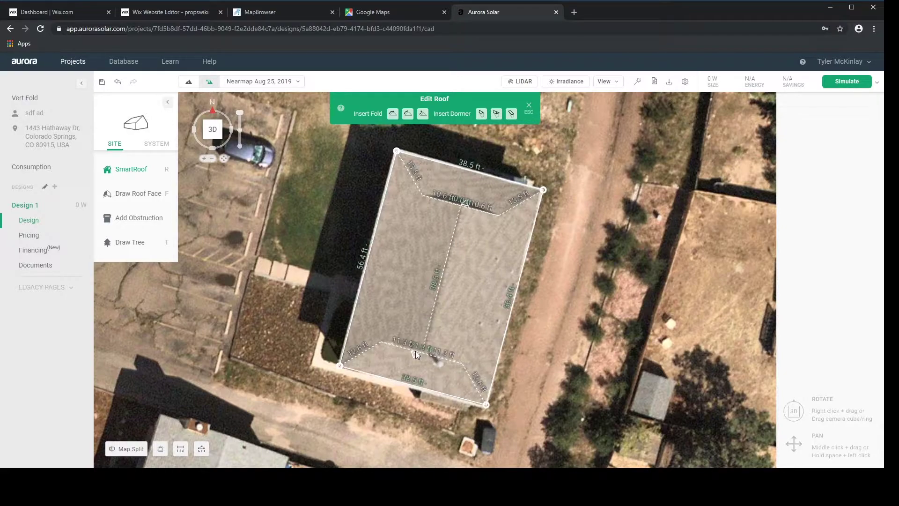
pyautogui.click(415, 350)
pyautogui.press('Escape')
# Step: Compare the folded roof in 3D with the LIDAR data displayed as points, and hide the LIDAR overlay
pyautogui.moveTo(576, 224); pyautogui.dragTo(548, 110, button='right')
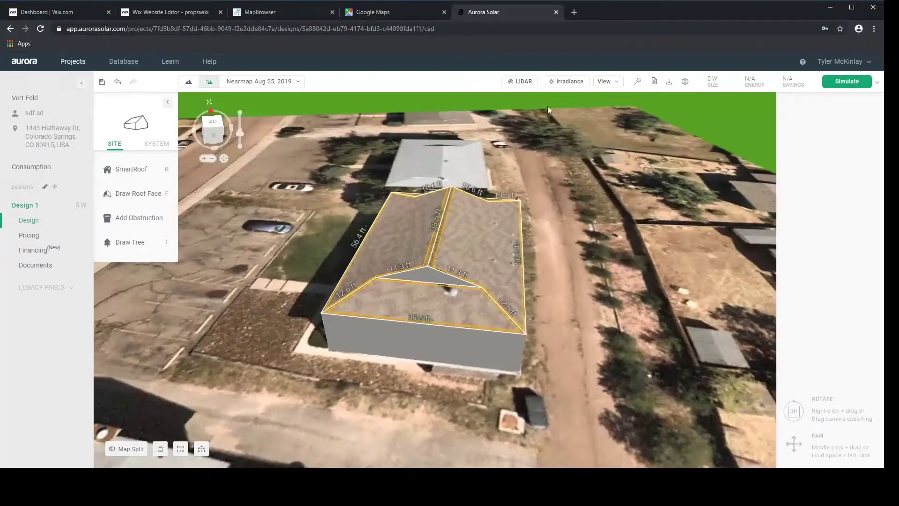
pyautogui.click(523, 82)
pyautogui.click(739, 104)
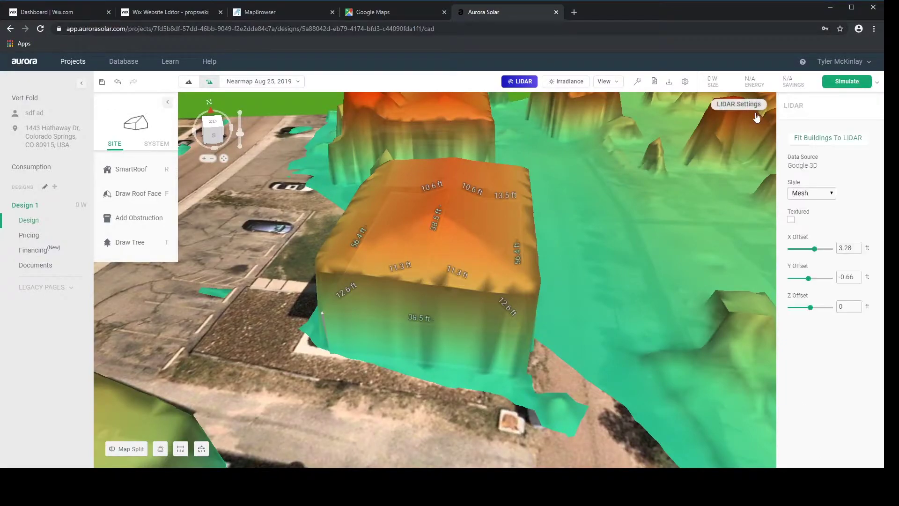
pyautogui.press('Down')
pyautogui.click(444, 219)
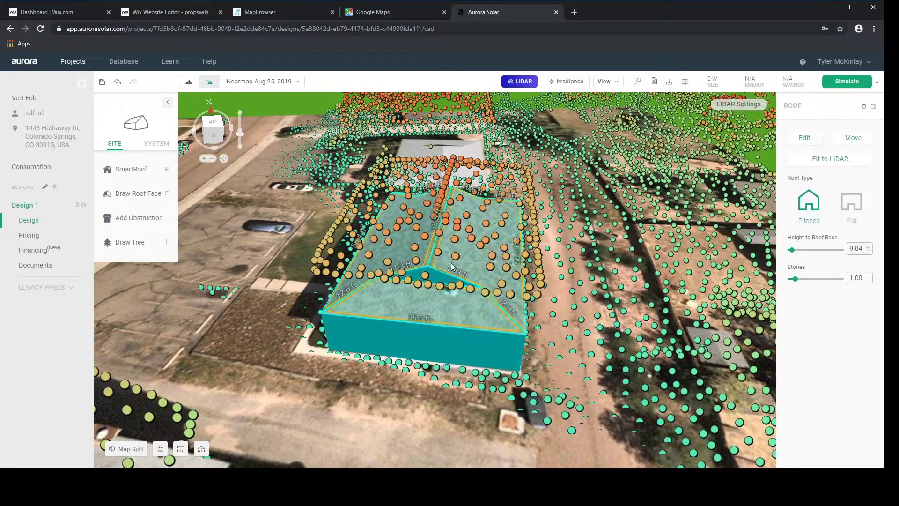
pyautogui.moveTo(442, 216); pyautogui.dragTo(433, 164)
pyautogui.click(519, 82)
pyautogui.click(596, 232)
pyautogui.moveTo(616, 223); pyautogui.dragTo(583, 366, button='right')
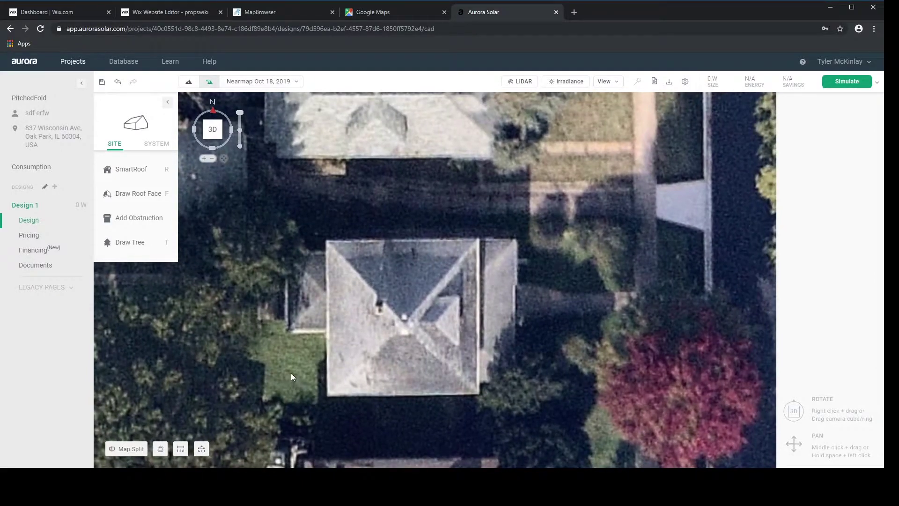
# Step: Examine the main hip roof and its surroundings in the aerial image of the PitchedFold project
pyautogui.moveTo(291, 378); pyautogui.dragTo(293, 366, button='middle')
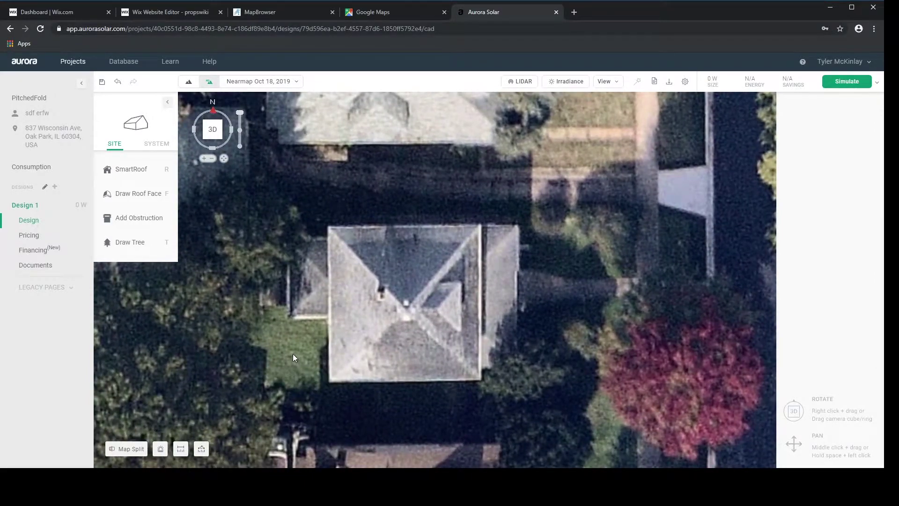
pyautogui.scroll(1, 293, 355)
pyautogui.moveTo(306, 336); pyautogui.dragTo(269, 362, button='middle')
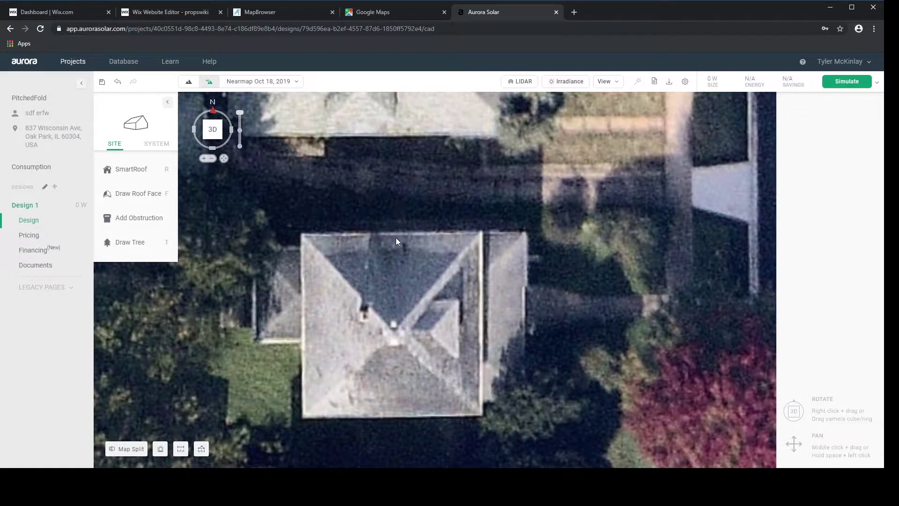
pyautogui.scroll(2, 394, 236)
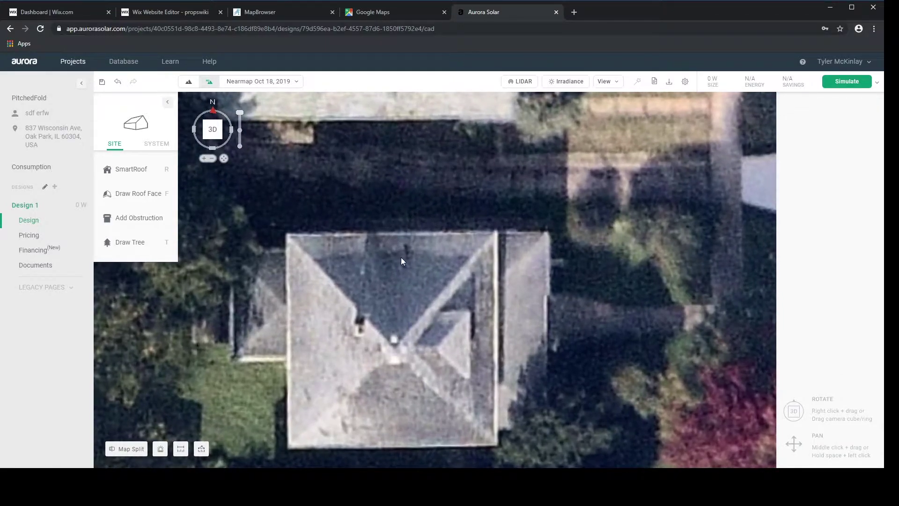
pyautogui.moveTo(370, 298); pyautogui.dragTo(380, 264, button='middle')
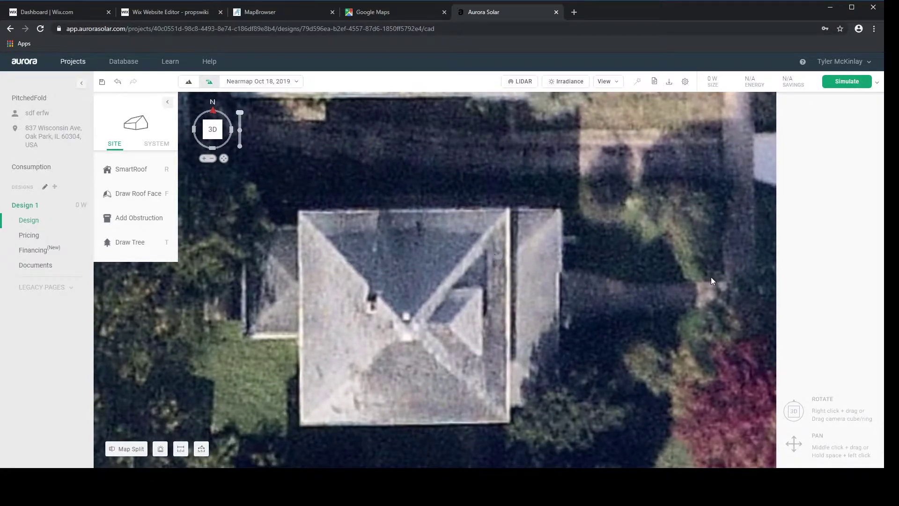
pyautogui.scroll(-1, 425, 261)
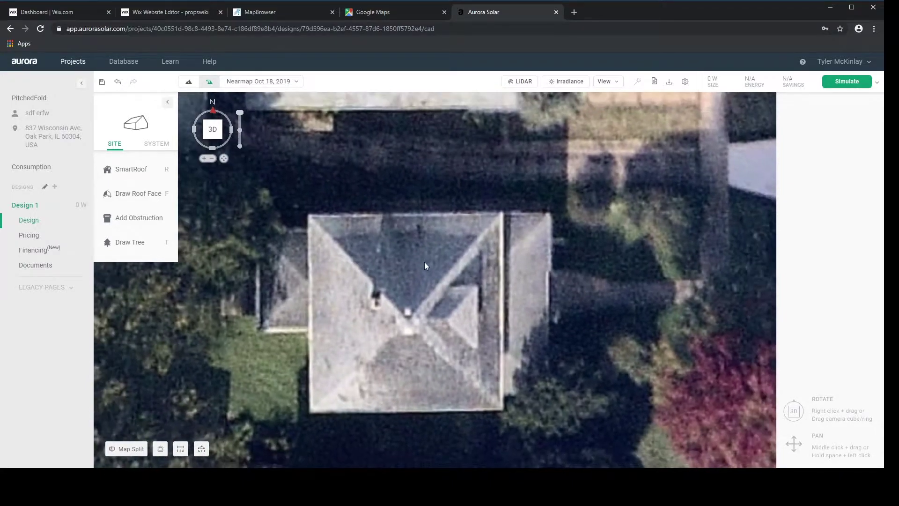
pyautogui.moveTo(532, 283); pyautogui.dragTo(504, 300, button='middle')
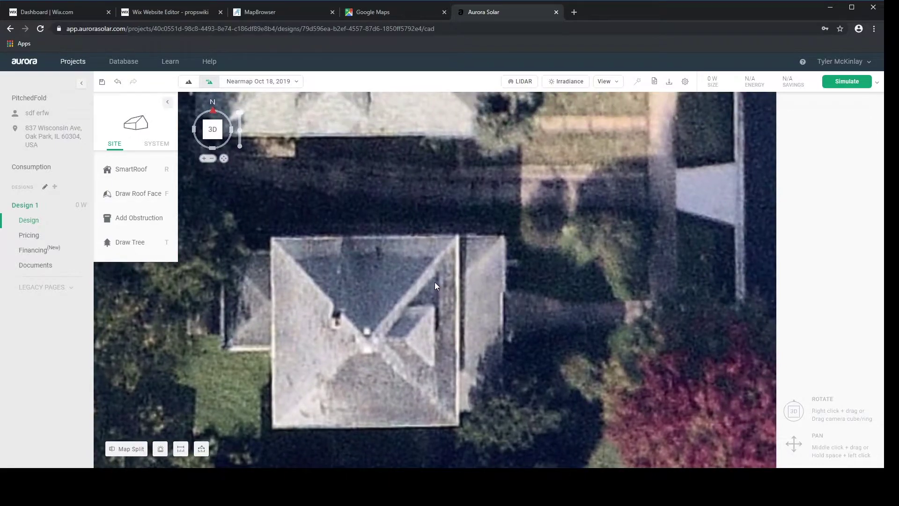
pyautogui.moveTo(418, 335); pyautogui.dragTo(461, 316, button='middle')
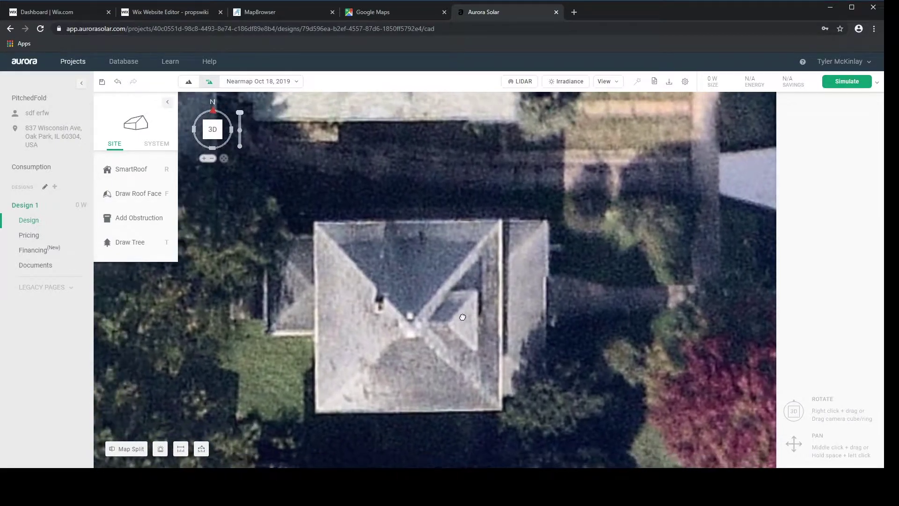
# Step: Inspect the house's roof slopes, eaves and front dormer in Street View beside the design, and close the split view
pyautogui.click(127, 449)
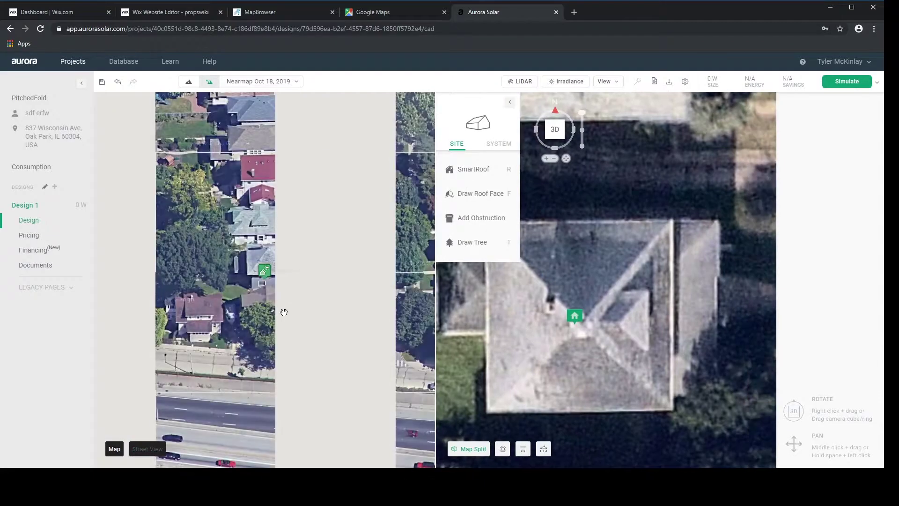
pyautogui.click(421, 399)
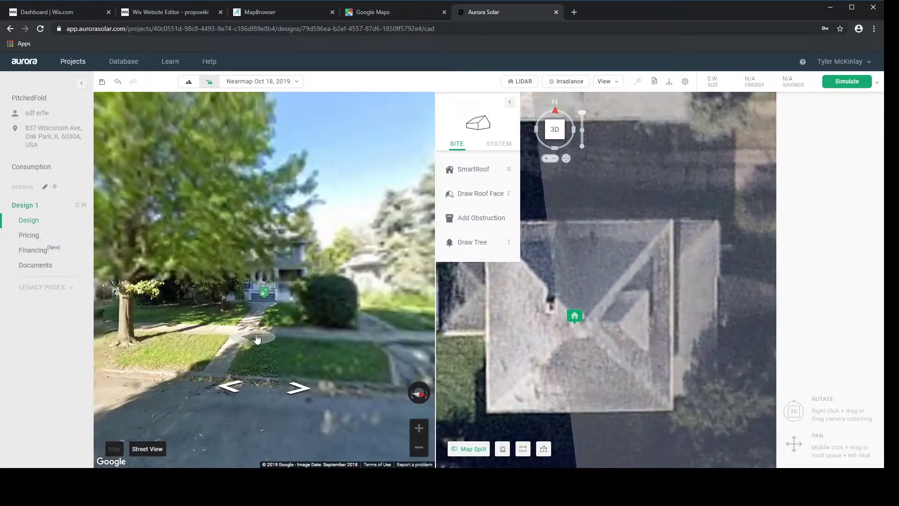
pyautogui.click(302, 390)
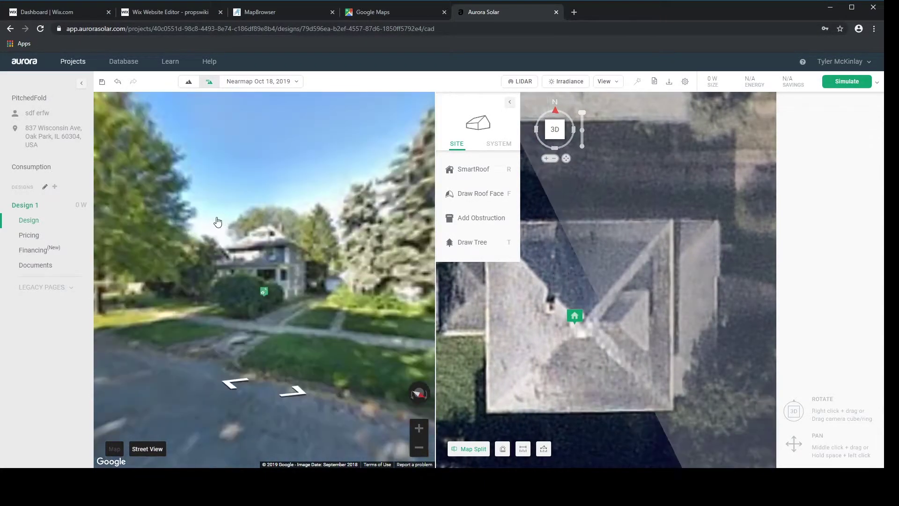
pyautogui.click(280, 242)
pyautogui.scroll(2, 280, 242)
pyautogui.scroll(1, 241, 241)
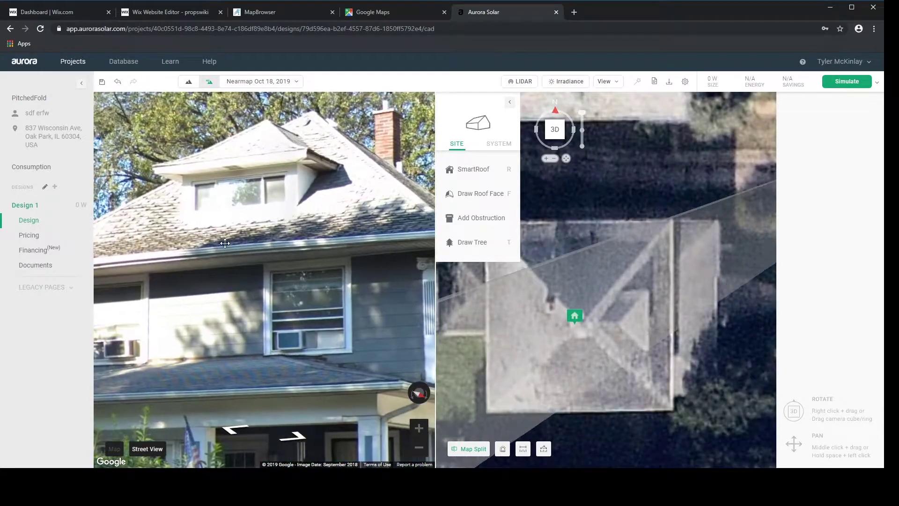
pyautogui.moveTo(389, 234); pyautogui.dragTo(337, 234)
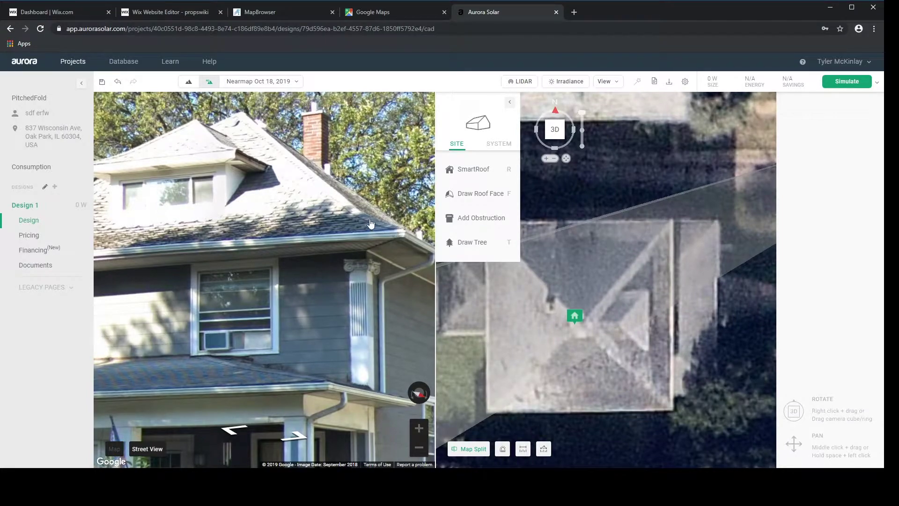
pyautogui.moveTo(239, 211); pyautogui.dragTo(340, 201)
pyautogui.moveTo(267, 215); pyautogui.dragTo(374, 196)
pyautogui.moveTo(225, 214); pyautogui.dragTo(263, 217)
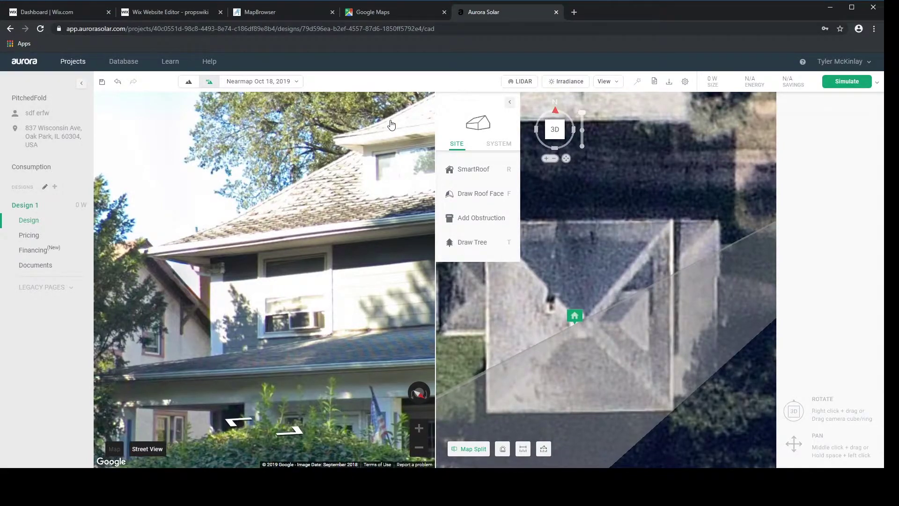
pyautogui.click(474, 450)
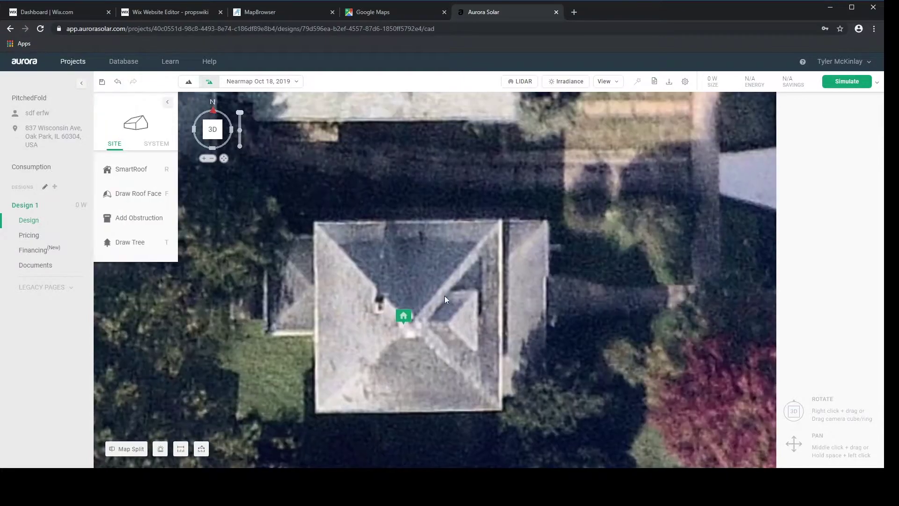
# Step: Outline the house's nearly square main roof with SmartRoof, its north edge about 34 ft long
pyautogui.press('r')
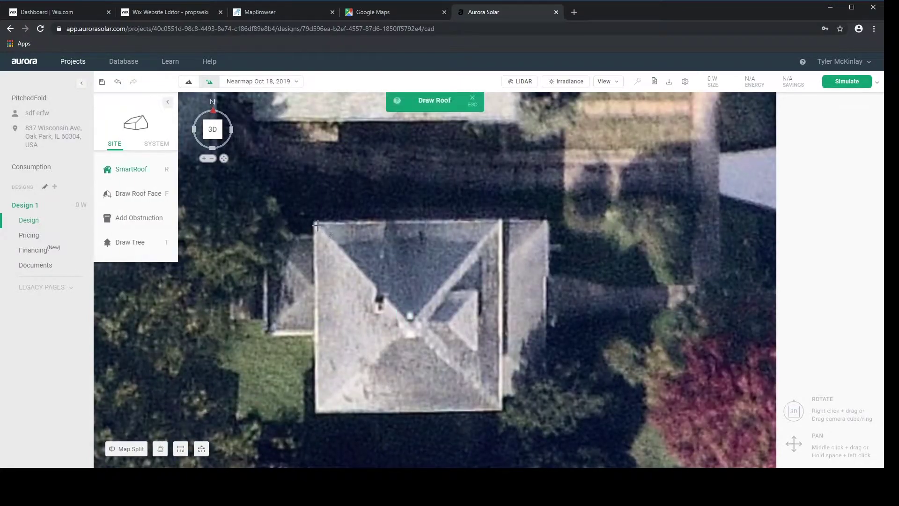
pyautogui.click(317, 223)
pyautogui.click(500, 221)
pyautogui.click(497, 408)
pyautogui.click(319, 410)
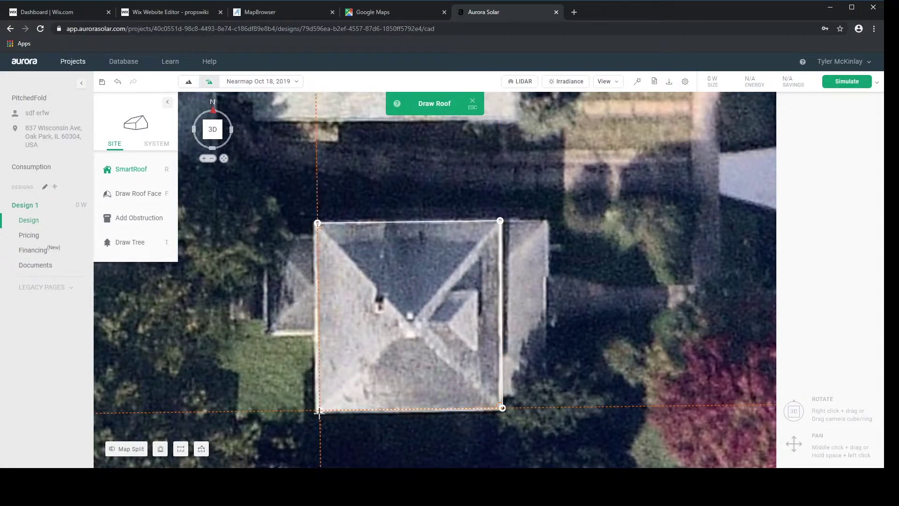
pyautogui.click(318, 222)
# Step: Shift the main roof's north and east edges slightly inward to match the imagery, and finish editing
pyautogui.click(423, 221)
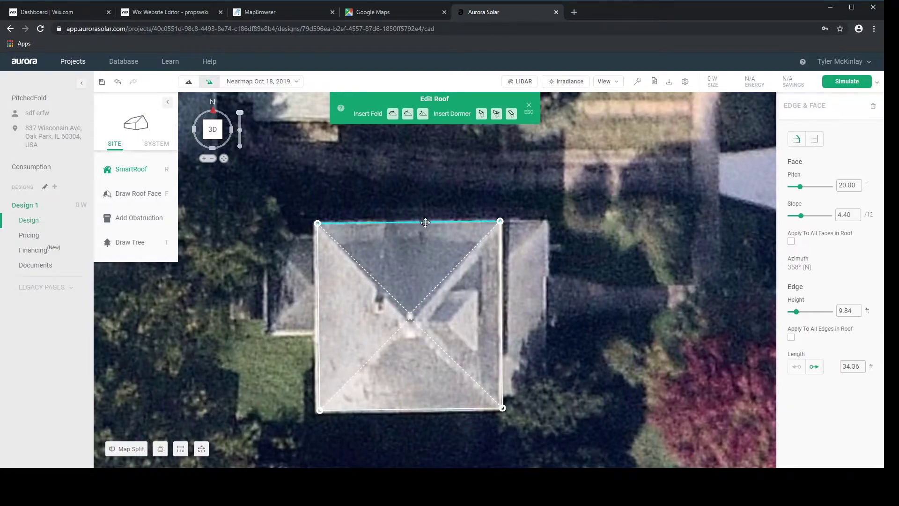
pyautogui.click(500, 298)
pyautogui.moveTo(500, 297); pyautogui.dragTo(499, 297)
pyautogui.click(586, 211)
pyautogui.click(586, 210)
# Step: Insert pitched folds near all four eaves of the main roof, and finish editing the roof
pyautogui.moveTo(570, 355); pyautogui.dragTo(544, 353, button='right')
pyautogui.doubleClick(420, 277)
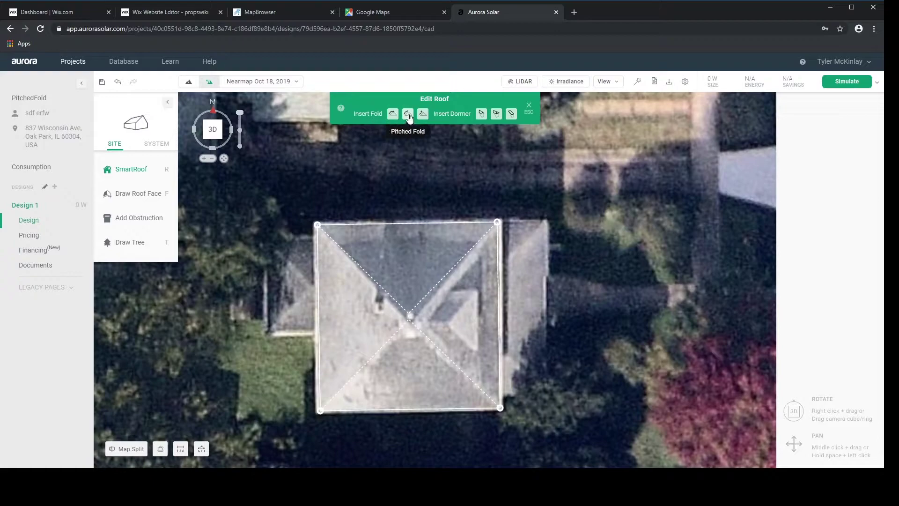
pyautogui.click(408, 115)
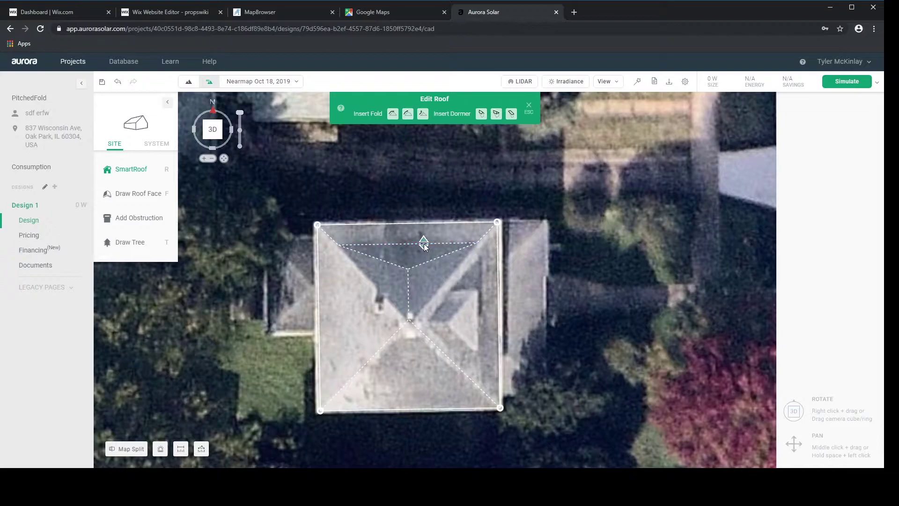
pyautogui.click(408, 115)
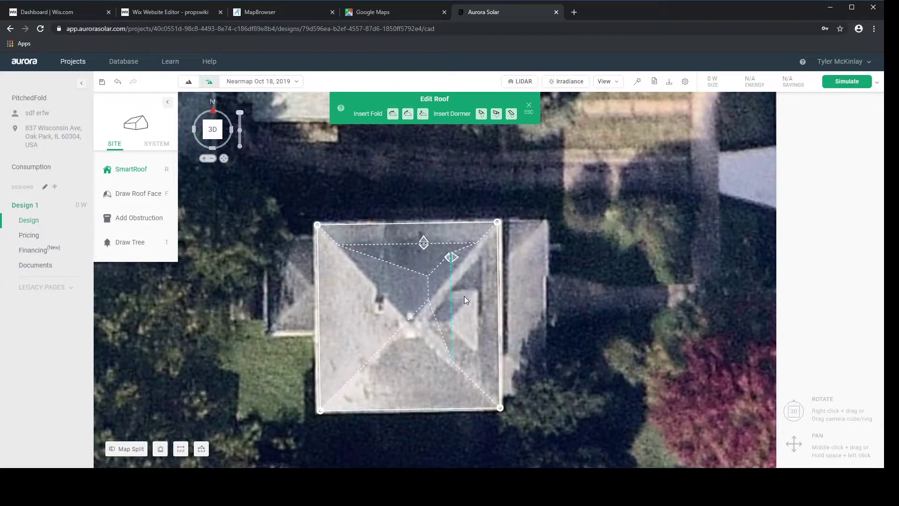
pyautogui.click(408, 116)
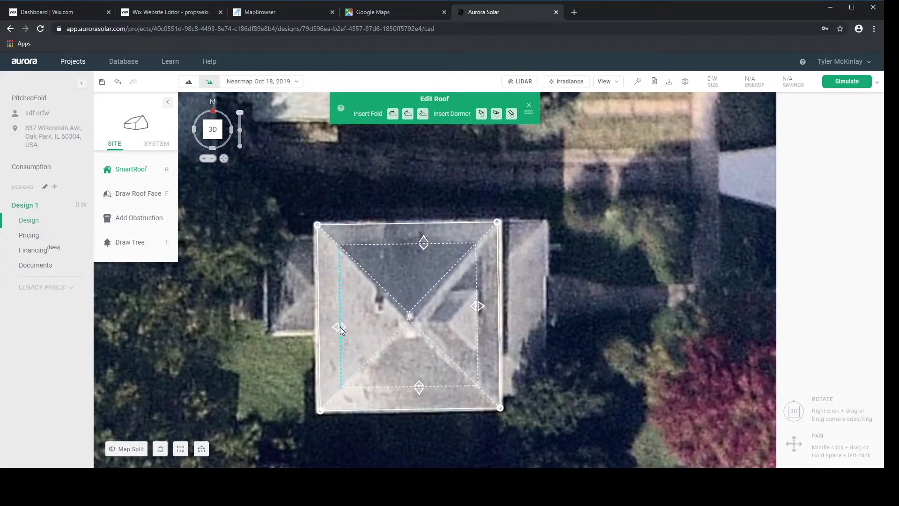
pyautogui.moveTo(560, 272); pyautogui.dragTo(523, 283, button='right')
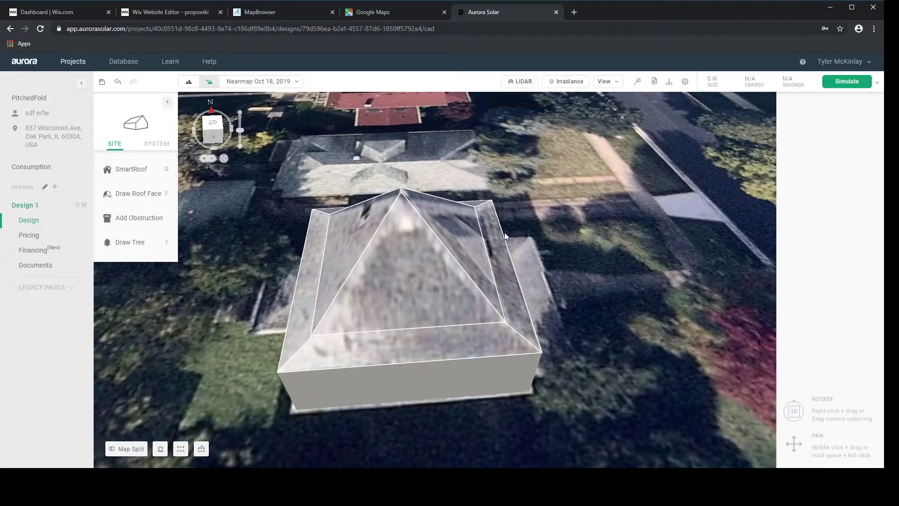
# Step: Show the LIDAR points and raise the main roof to a base height of about 22.53 ft to match them
pyautogui.moveTo(505, 230); pyautogui.dragTo(469, 93, button='right')
pyautogui.click(519, 81)
pyautogui.moveTo(521, 257); pyautogui.dragTo(527, 291, button='middle')
pyautogui.moveTo(527, 290); pyautogui.dragTo(536, 283, button='right')
pyautogui.click(456, 263)
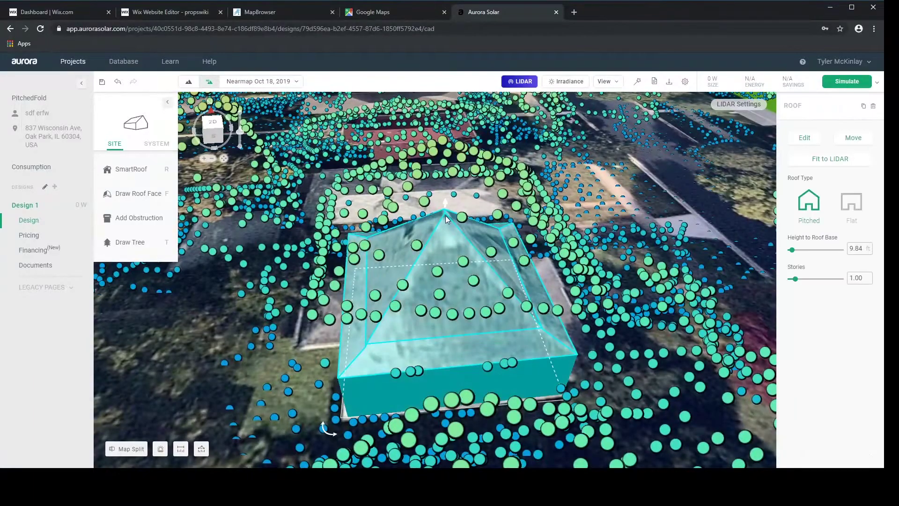
pyautogui.moveTo(446, 206); pyautogui.dragTo(430, 107)
pyautogui.moveTo(524, 223); pyautogui.dragTo(458, 217, button='right')
pyautogui.moveTo(458, 217); pyautogui.dragTo(463, 242)
pyautogui.moveTo(463, 242); pyautogui.dragTo(478, 216, button='right')
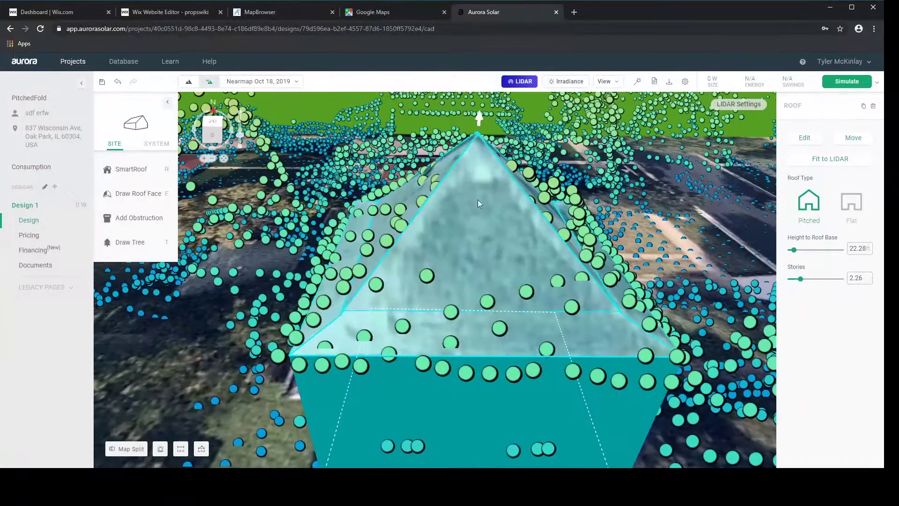
pyautogui.moveTo(479, 119); pyautogui.dragTo(475, 114)
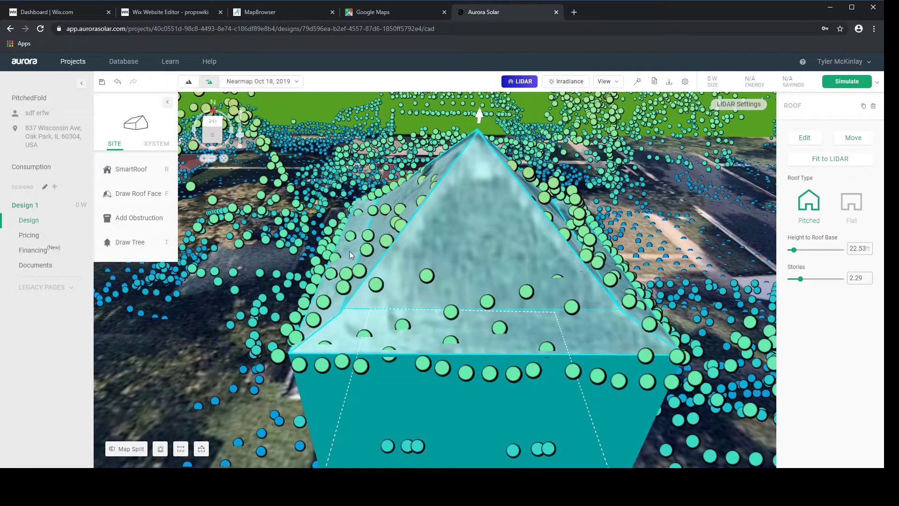
# Step: Select the four lower roof faces along the eaves and set their pitch to 26°, comparing them with the LIDAR points
pyautogui.moveTo(448, 180); pyautogui.dragTo(456, 279, button='right')
pyautogui.moveTo(456, 279); pyautogui.dragTo(441, 222)
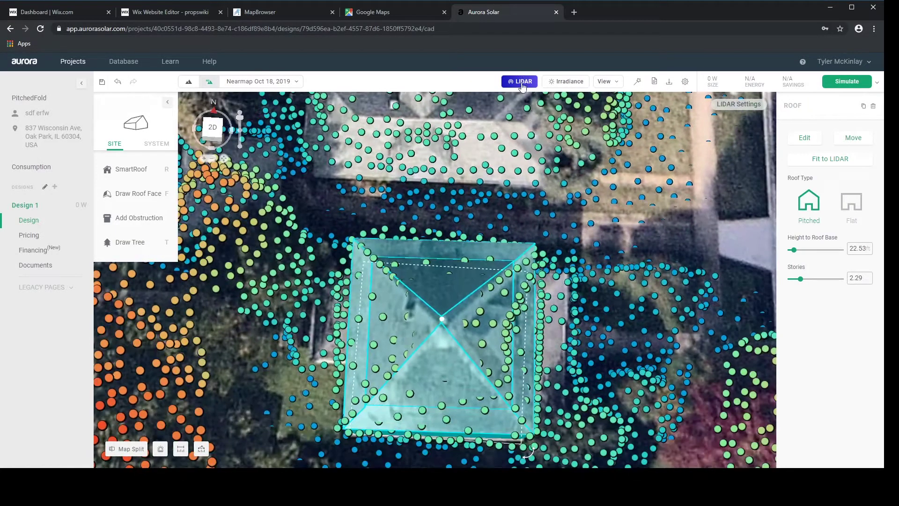
pyautogui.click(522, 82)
pyautogui.doubleClick(377, 328)
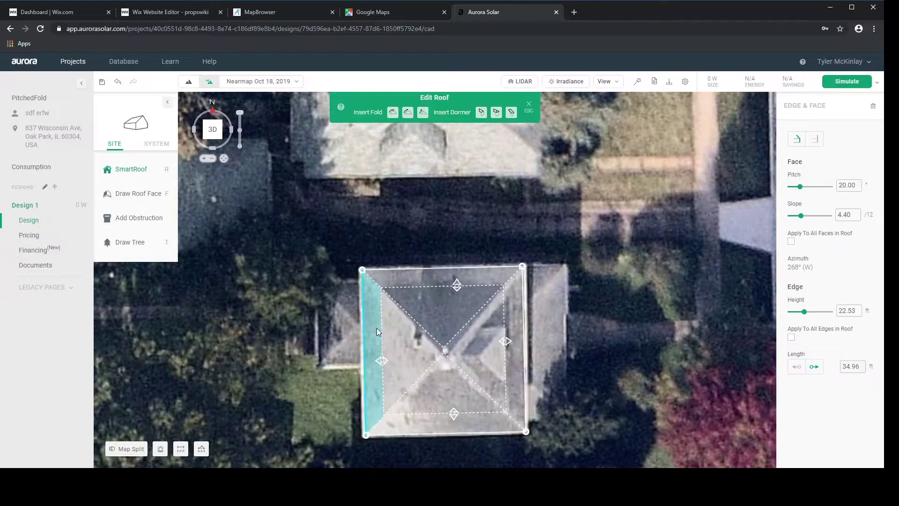
pyautogui.click(411, 275)
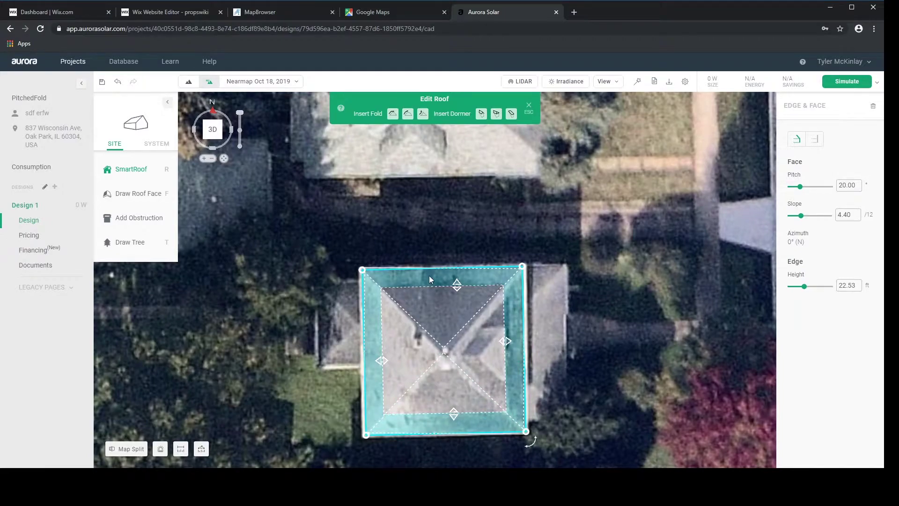
pyautogui.moveTo(429, 391); pyautogui.dragTo(445, 275, button='right')
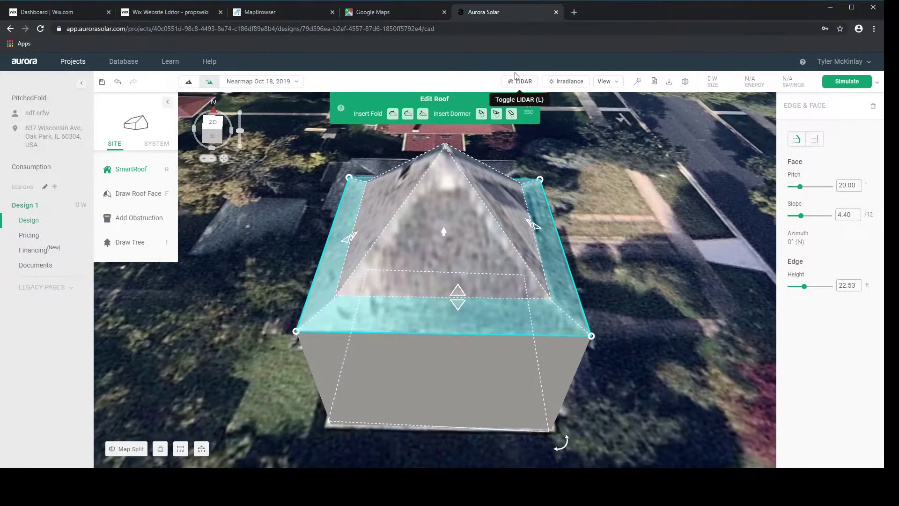
pyautogui.click(523, 82)
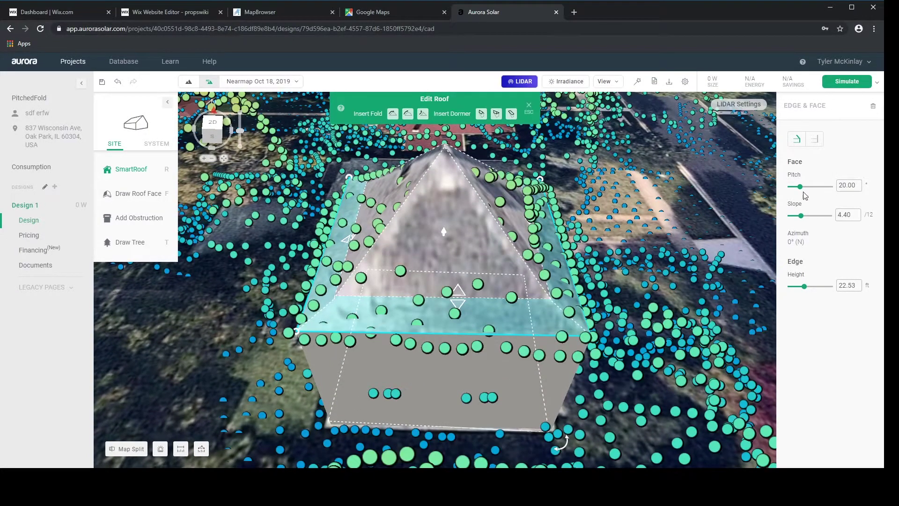
pyautogui.doubleClick(848, 186)
pyautogui.write('23')
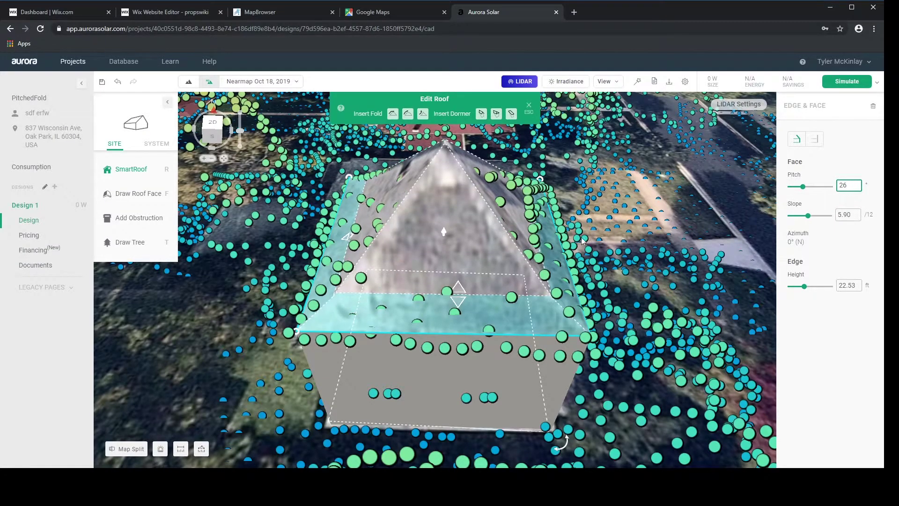
pyautogui.scroll(3, 538, 225)
pyautogui.moveTo(563, 279); pyautogui.dragTo(583, 266, button='right')
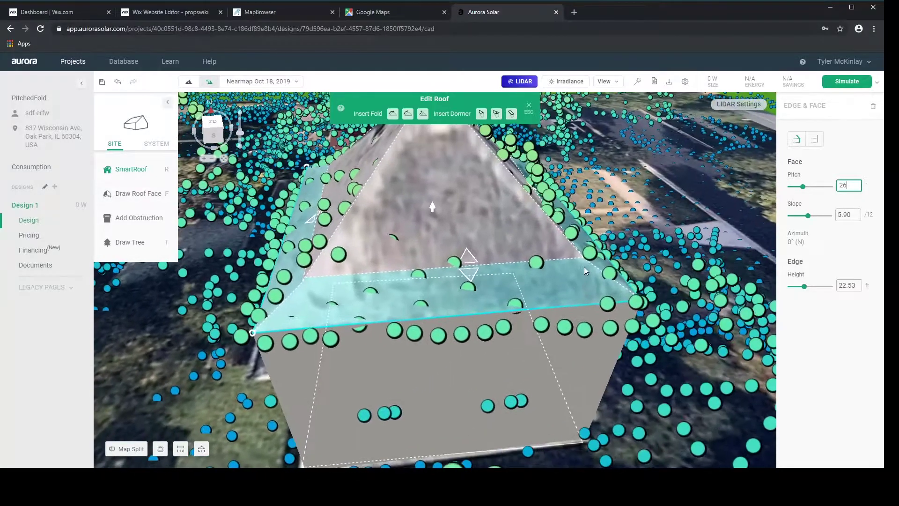
# Step: Fine-tune the whole roof's base height to about 22.39 ft against the LIDAR points
pyautogui.click(659, 208)
pyautogui.moveTo(455, 139); pyautogui.dragTo(452, 187, button='right')
pyautogui.click(450, 184)
pyautogui.moveTo(451, 185); pyautogui.dragTo(452, 220, button='middle')
pyautogui.scroll(2, 452, 220)
pyautogui.moveTo(444, 107); pyautogui.dragTo(445, 109)
pyautogui.moveTo(445, 109); pyautogui.dragTo(546, 178, button='right')
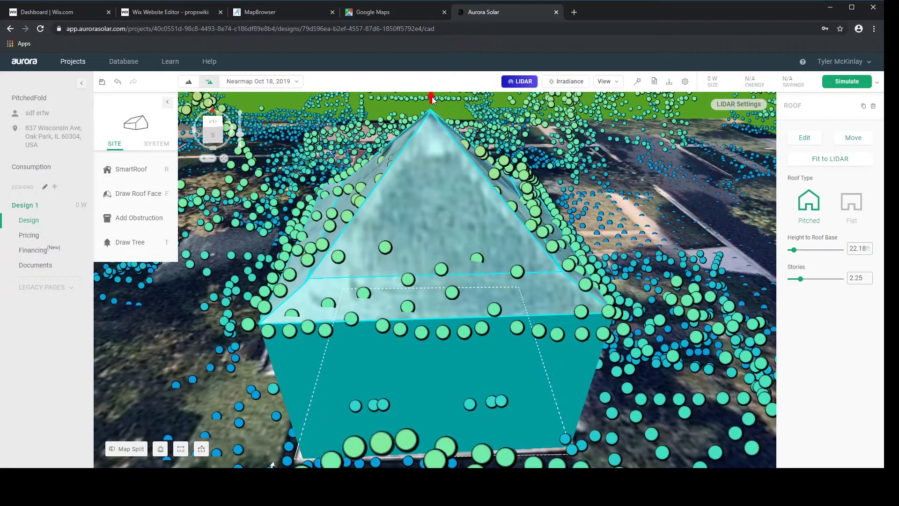
pyautogui.scroll(3, 432, 100)
pyautogui.moveTo(435, 108)
pyautogui.mouseDown()
pyautogui.moveTo(436, 99)
pyautogui.moveTo(437, 122)
pyautogui.moveTo(435, 113)
pyautogui.mouseUp()
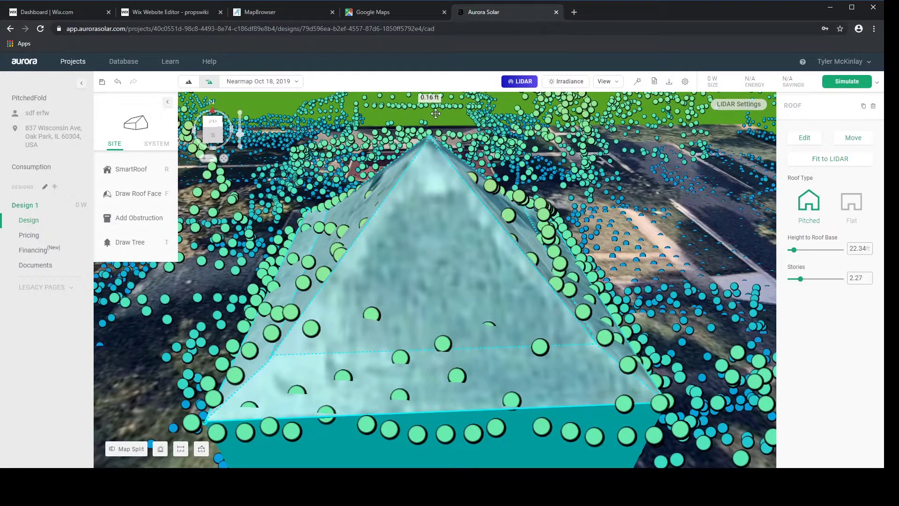
# Step: Set the pitch of the four lower roof faces to 28° and check their fit with LIDAR
pyautogui.click(273, 292)
pyautogui.click(397, 377)
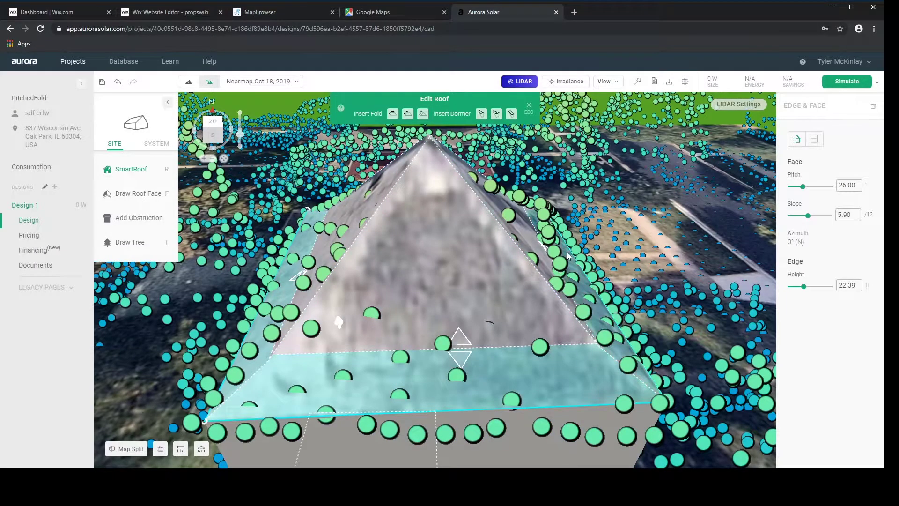
pyautogui.moveTo(565, 315); pyautogui.dragTo(579, 283, button='right')
pyautogui.press('Return')
pyautogui.press('Return')
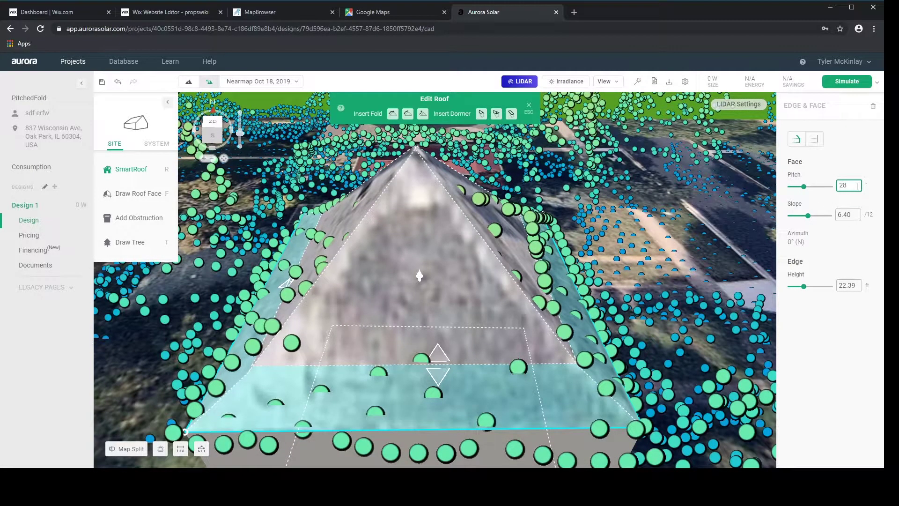
pyautogui.moveTo(681, 266); pyautogui.dragTo(698, 272, button='right')
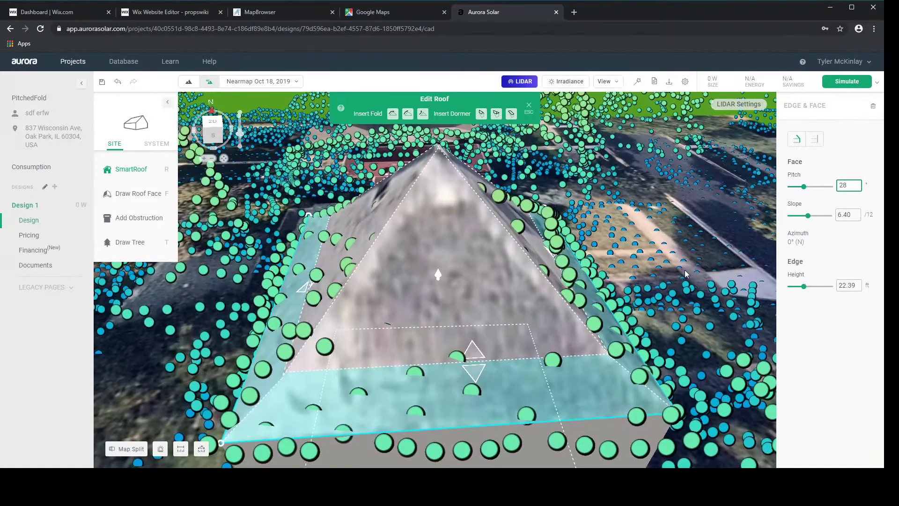
# Step: Select the four upper roof faces inside the folds and set their pitch to 42° with LIDAR displayed
pyautogui.click(373, 217)
pyautogui.moveTo(467, 170); pyautogui.dragTo(513, 273, button='right')
pyautogui.click(519, 82)
pyautogui.moveTo(518, 287); pyautogui.dragTo(530, 236)
pyautogui.keyDown('shift'); pyautogui.click(433, 383); pyautogui.keyUp('shift')
pyautogui.keyDown('shift'); pyautogui.click(477, 358); pyautogui.keyUp('shift')
pyautogui.keyDown('shift'); pyautogui.click(457, 310); pyautogui.keyUp('shift')
pyautogui.moveTo(578, 320); pyautogui.dragTo(576, 256, button='right')
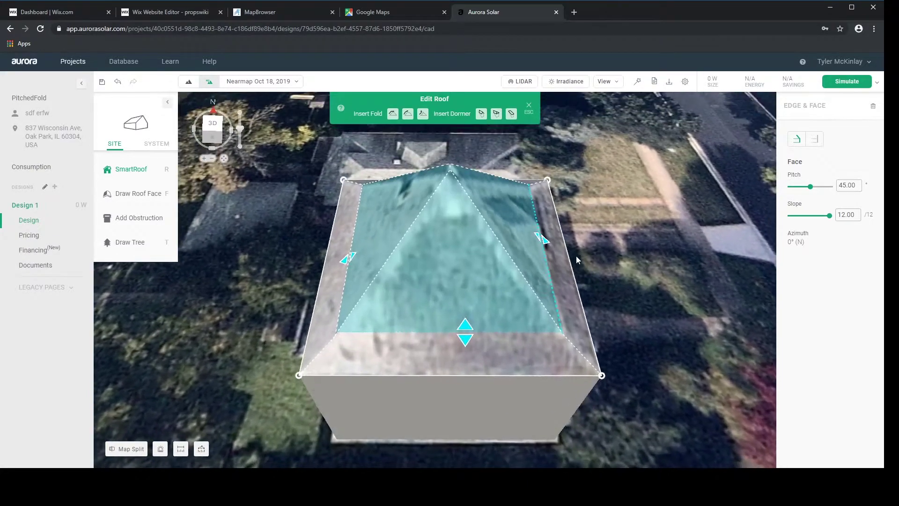
pyautogui.click(520, 82)
pyautogui.moveTo(569, 265); pyautogui.dragTo(565, 275)
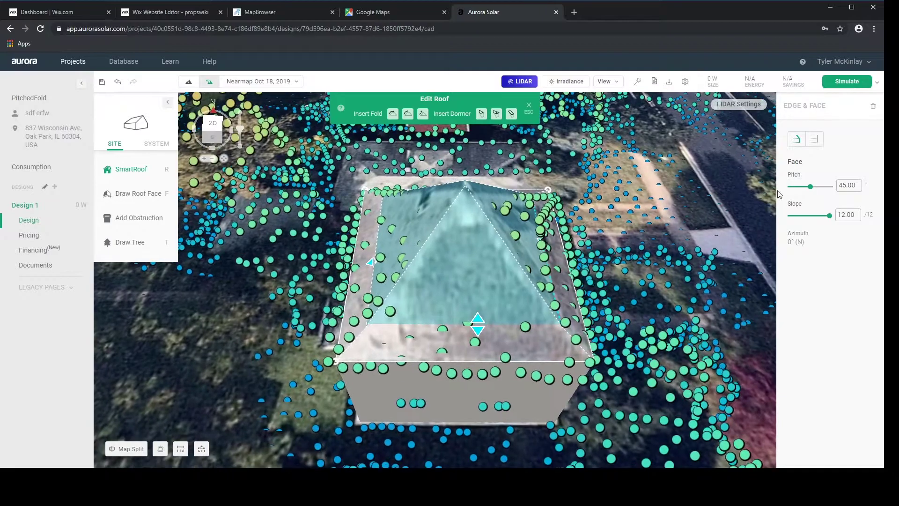
pyautogui.press('Return')
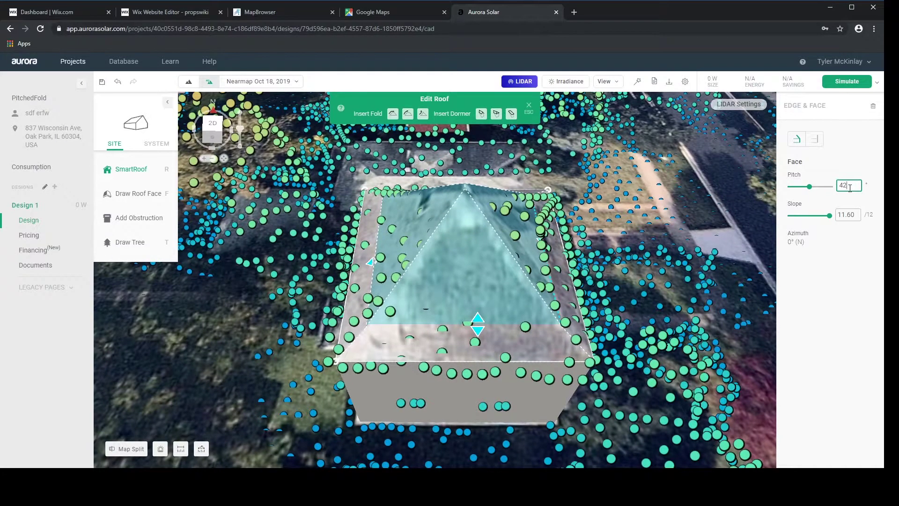
# Step: Fine-tune the pitch of the four upper roof faces to 39° against the LIDAR points
pyautogui.press('Return')
pyautogui.press('Return')
pyautogui.press('Return')
pyautogui.press('Return')
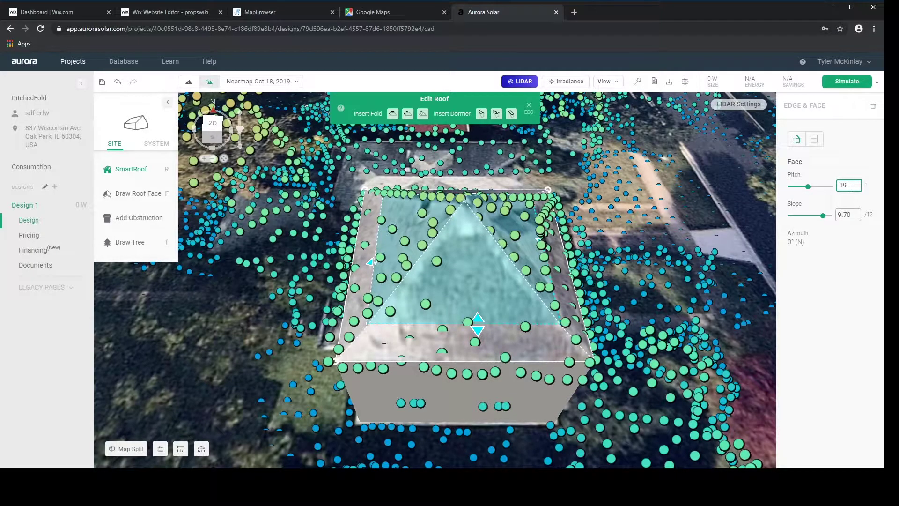
pyautogui.press('Return')
pyautogui.moveTo(516, 218); pyautogui.dragTo(517, 260)
pyautogui.scroll(1, 516, 260)
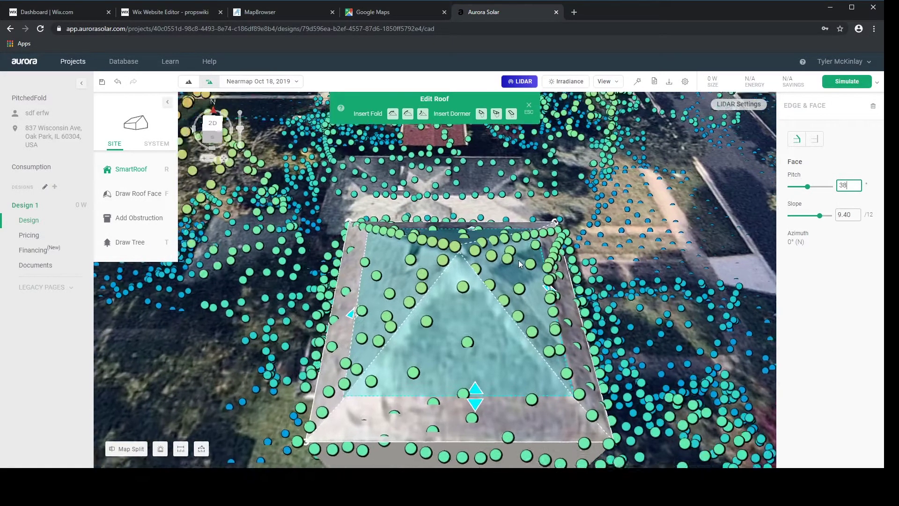
pyautogui.moveTo(517, 260); pyautogui.dragTo(505, 232, button='right')
pyautogui.press('Return')
pyautogui.moveTo(523, 186); pyautogui.dragTo(553, 257)
pyautogui.moveTo(553, 258); pyautogui.dragTo(452, 245, button='right')
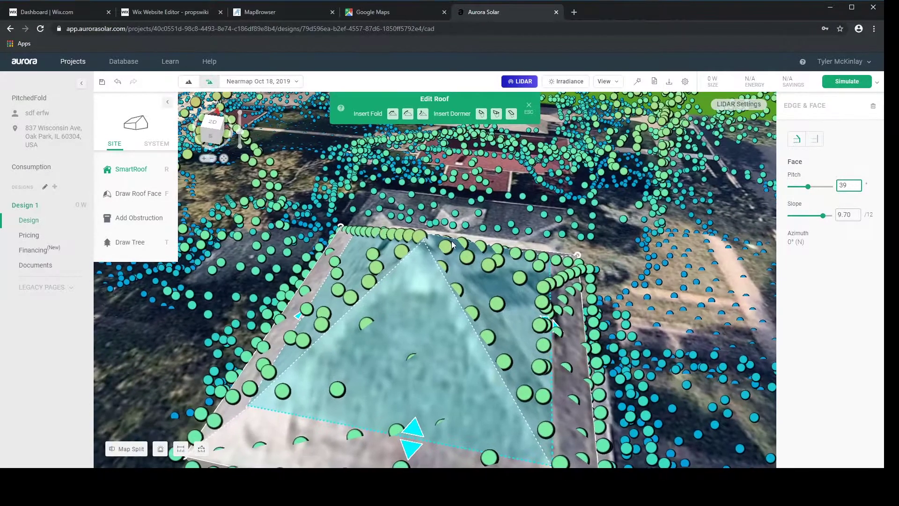
# Step: Check the folded roof against LIDAR from other sides, hide the points, and finish editing the roof
pyautogui.scroll(-2, 417, 283)
pyautogui.moveTo(417, 283); pyautogui.dragTo(437, 241)
pyautogui.moveTo(438, 240); pyautogui.dragTo(538, 201, button='right')
pyautogui.click(521, 81)
pyautogui.click(649, 192)
pyautogui.moveTo(651, 225); pyautogui.dragTo(597, 288, button='right')
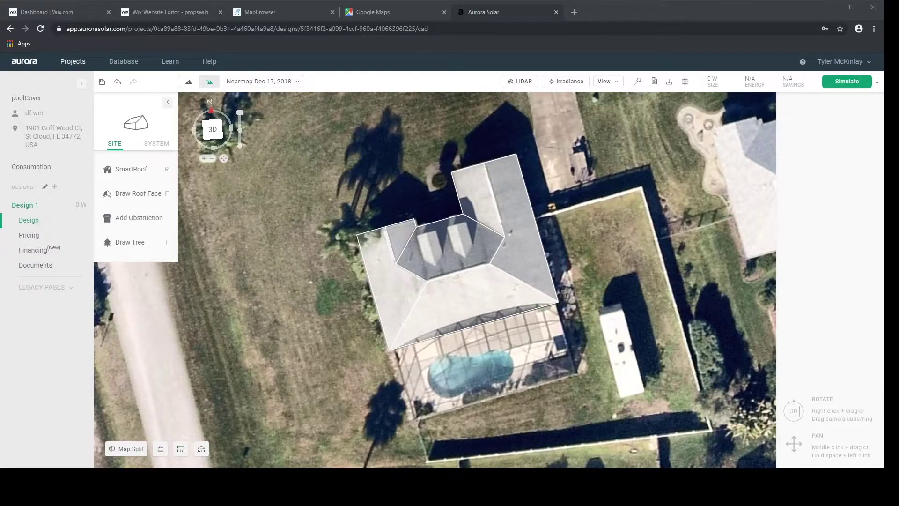
# Step: Examine the house roof and curved eave beside the pool cover in the poolCover project, using aerial imagery and LIDAR points
pyautogui.moveTo(609, 337); pyautogui.dragTo(571, 330, button='middle')
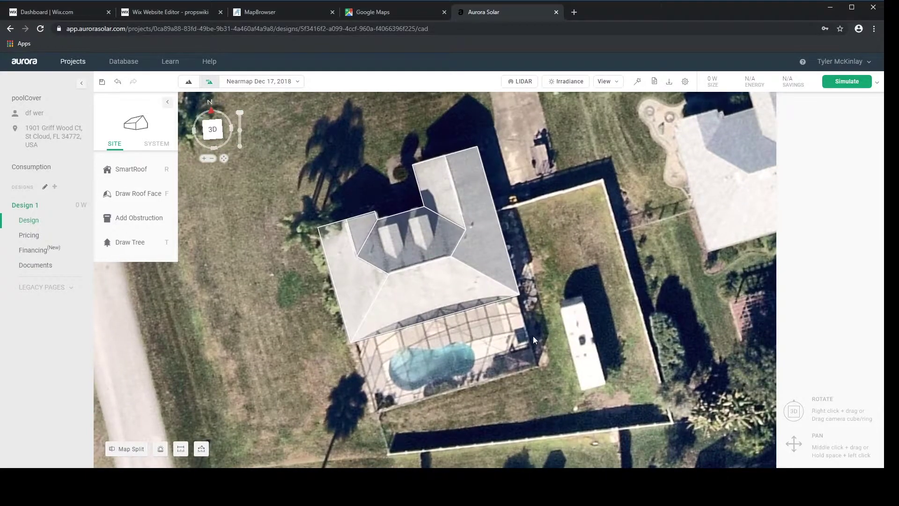
pyautogui.scroll(2, 454, 380)
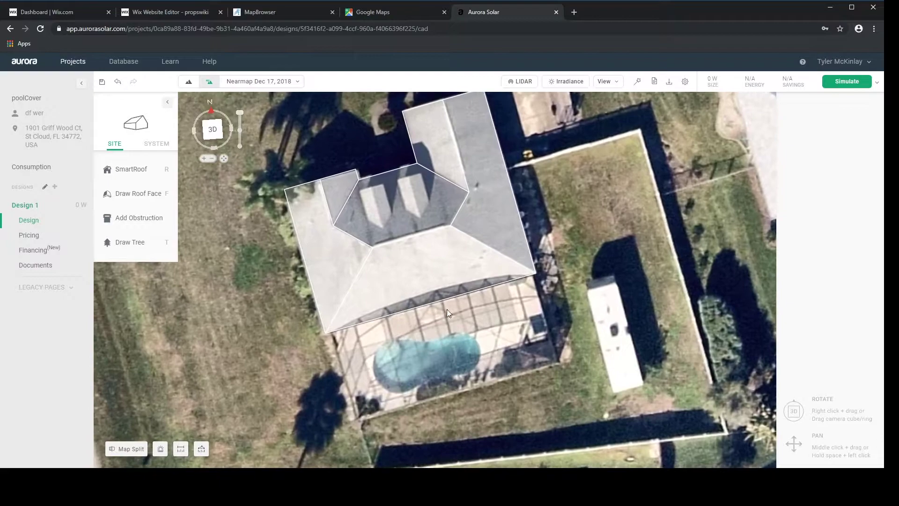
pyautogui.moveTo(447, 309); pyautogui.dragTo(454, 332, button='middle')
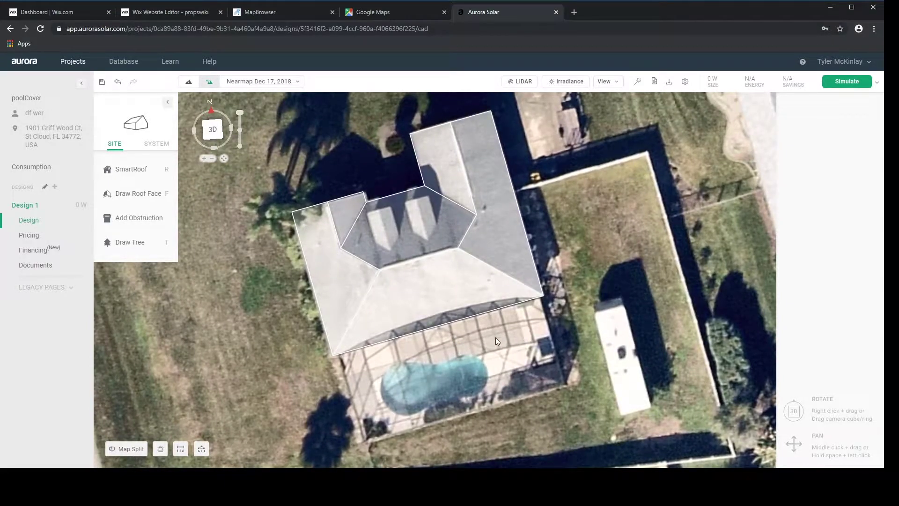
pyautogui.moveTo(486, 386); pyautogui.dragTo(456, 417, button='right')
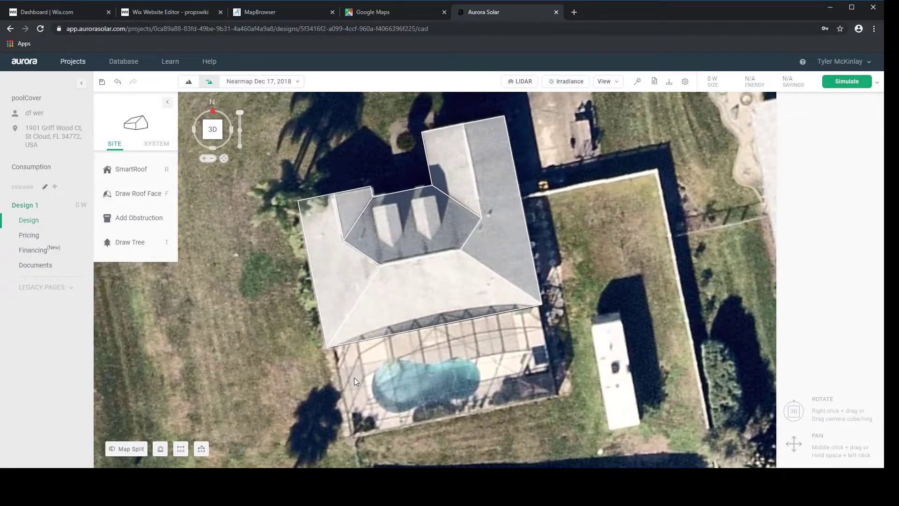
pyautogui.scroll(5, 420, 320)
pyautogui.scroll(3, 423, 351)
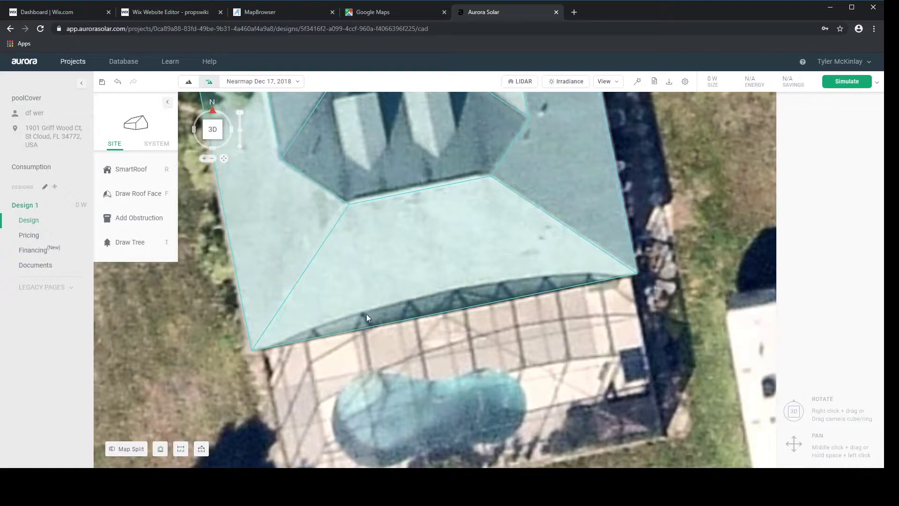
pyautogui.scroll(-4, 487, 304)
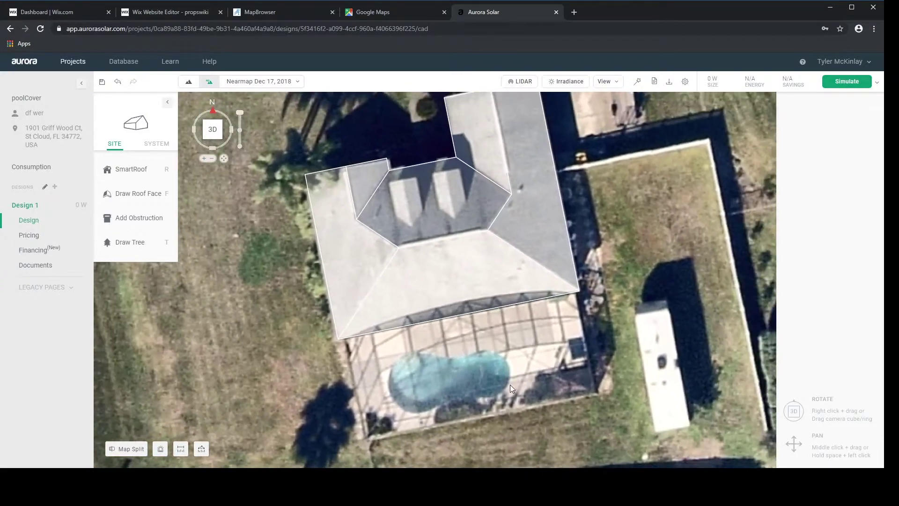
pyautogui.click(516, 86)
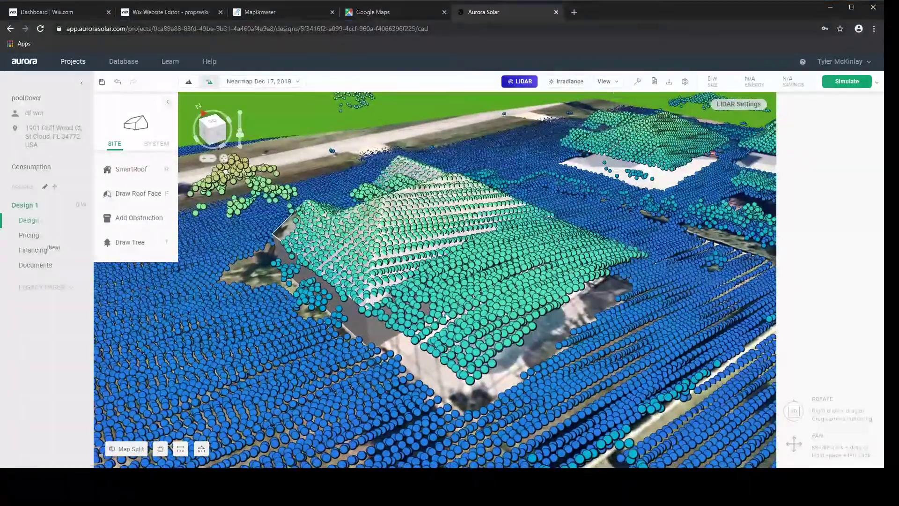
pyautogui.moveTo(448, 318); pyautogui.dragTo(367, 360, button='right')
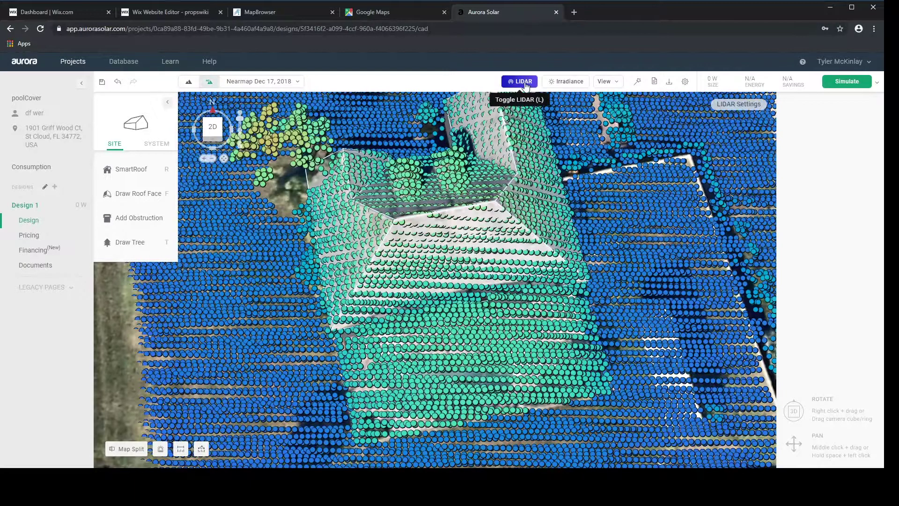
# Step: Hide the LIDAR points and draw a four-corner SmartRoof around the pool cover, along the house's south eave
pyautogui.click(522, 82)
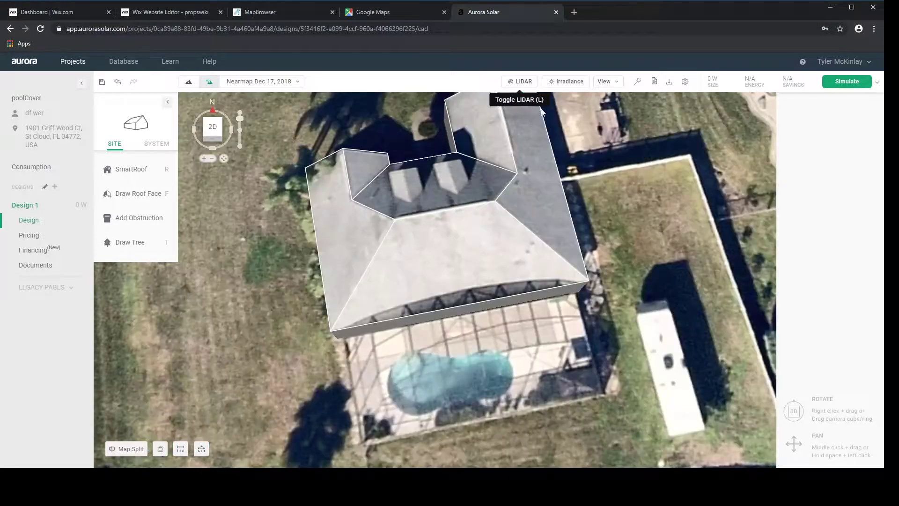
pyautogui.scroll(3, 568, 346)
pyautogui.scroll(3, 535, 349)
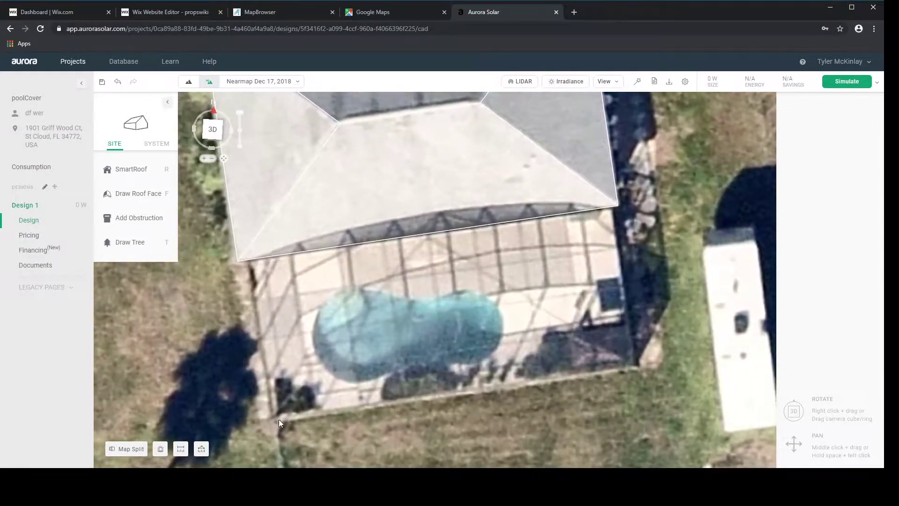
pyautogui.press('r')
pyautogui.click(272, 420)
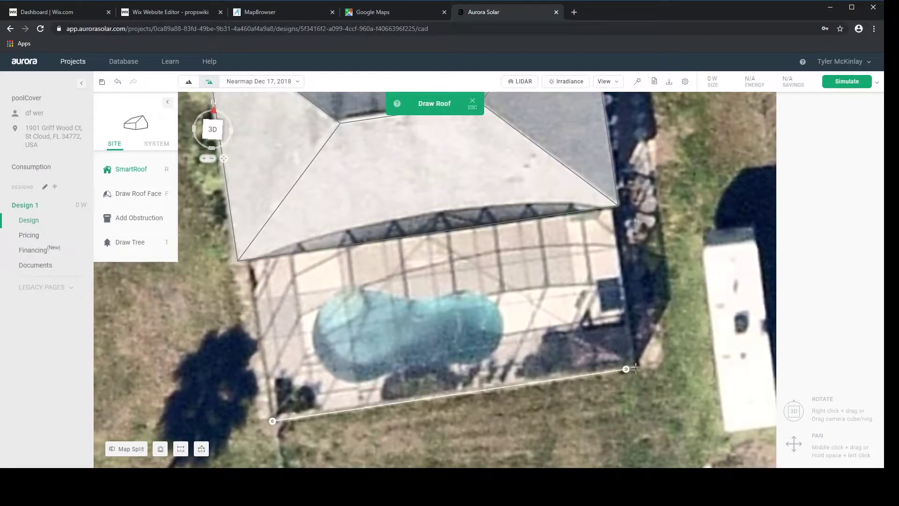
pyautogui.click(637, 365)
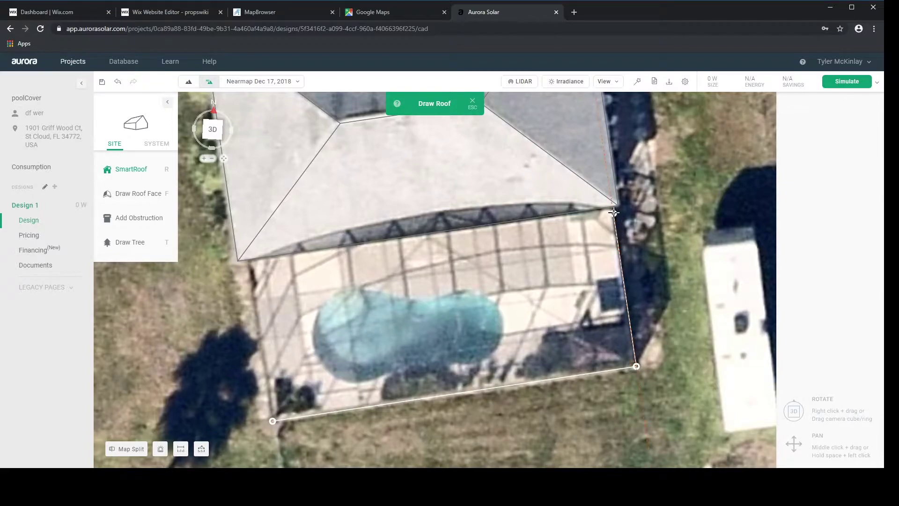
pyautogui.scroll(3, 612, 211)
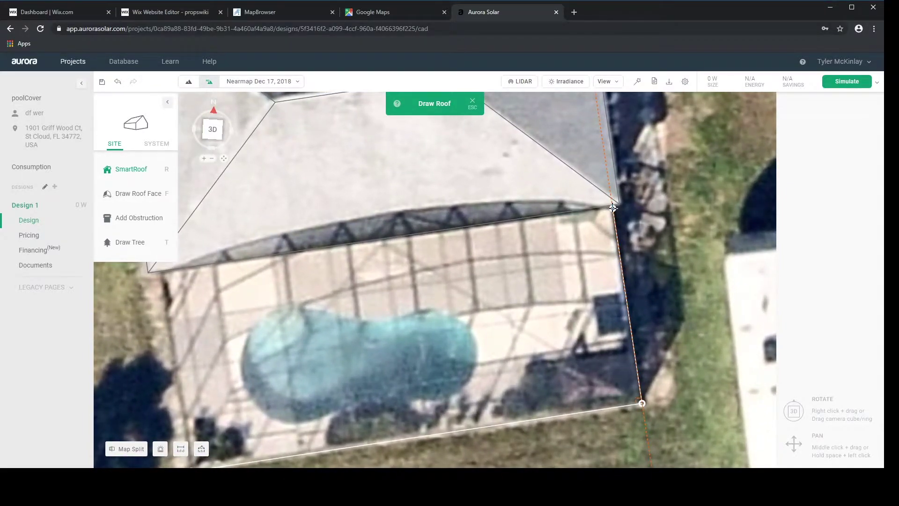
pyautogui.click(612, 209)
pyautogui.scroll(-3, 186, 407)
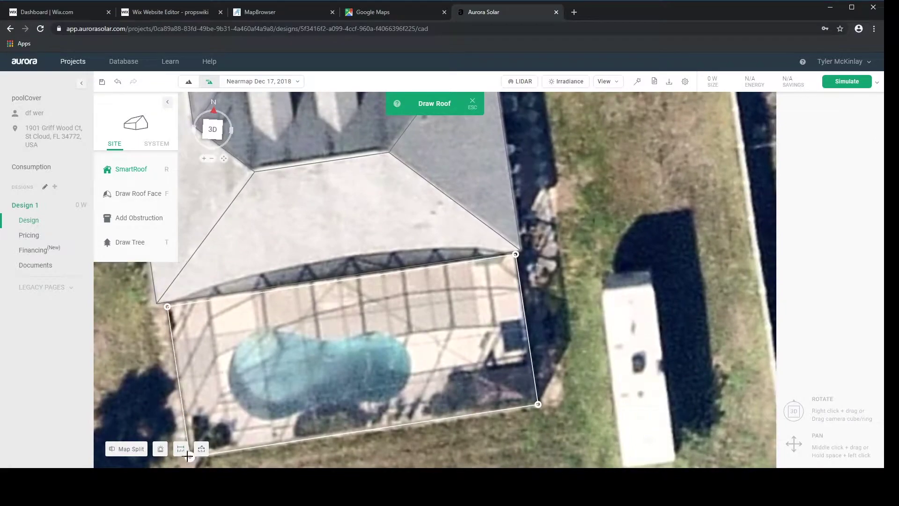
pyautogui.click(187, 454)
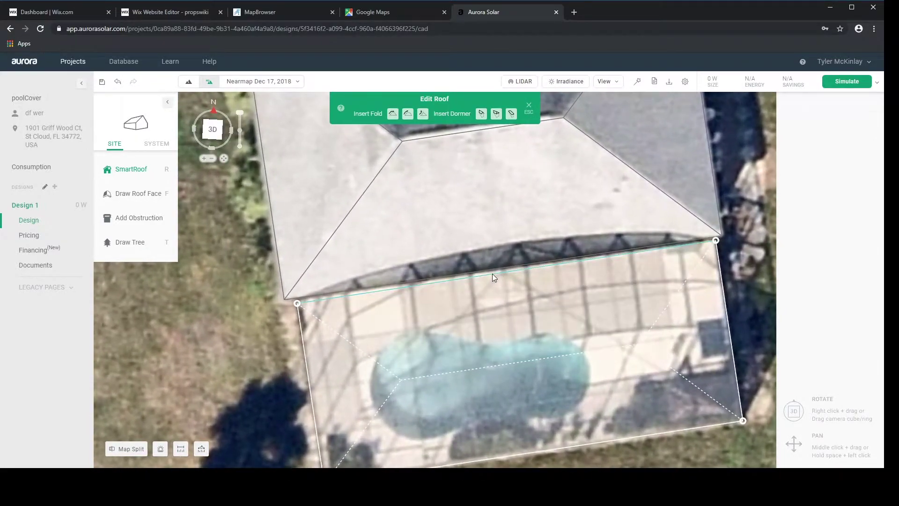
# Step: Check the pool cover roof's edge along the house eave and finish editing the roof
pyautogui.scroll(3, 493, 274)
pyautogui.click(497, 271)
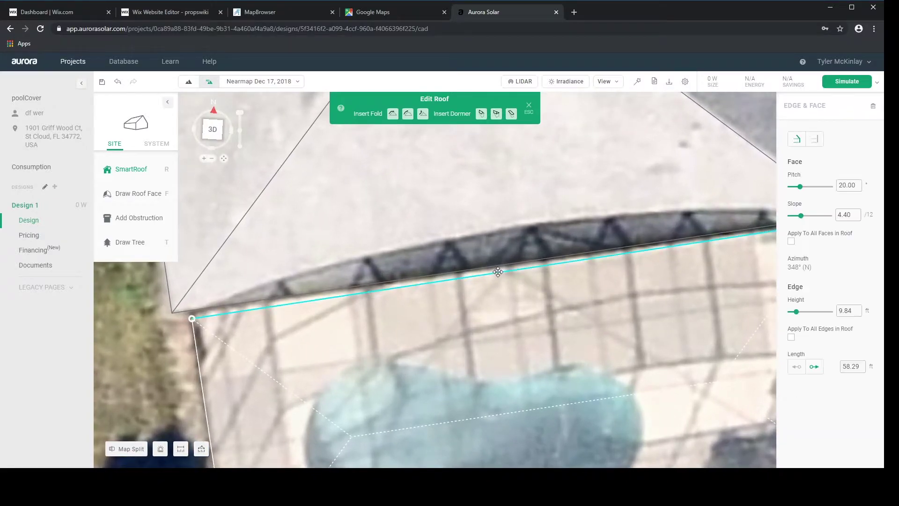
pyautogui.scroll(-3, 494, 274)
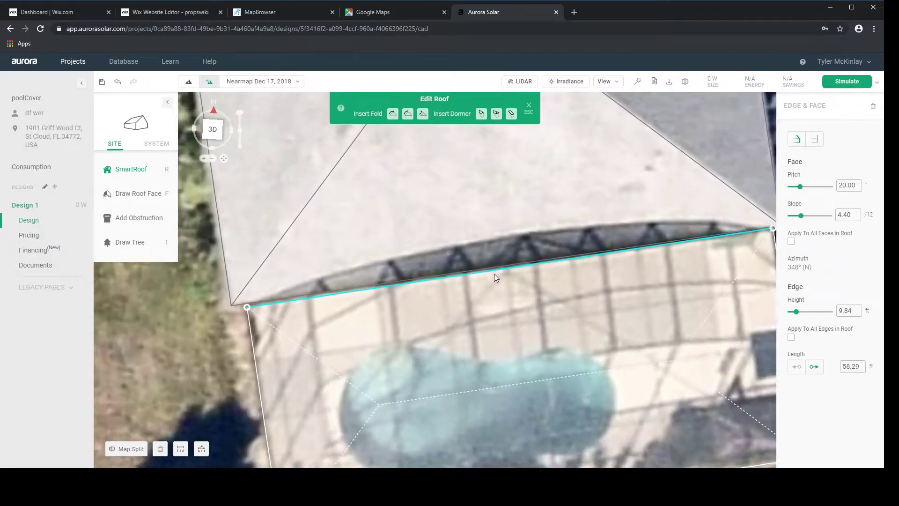
pyautogui.scroll(-1, 493, 274)
pyautogui.click(707, 205)
pyautogui.click(707, 205)
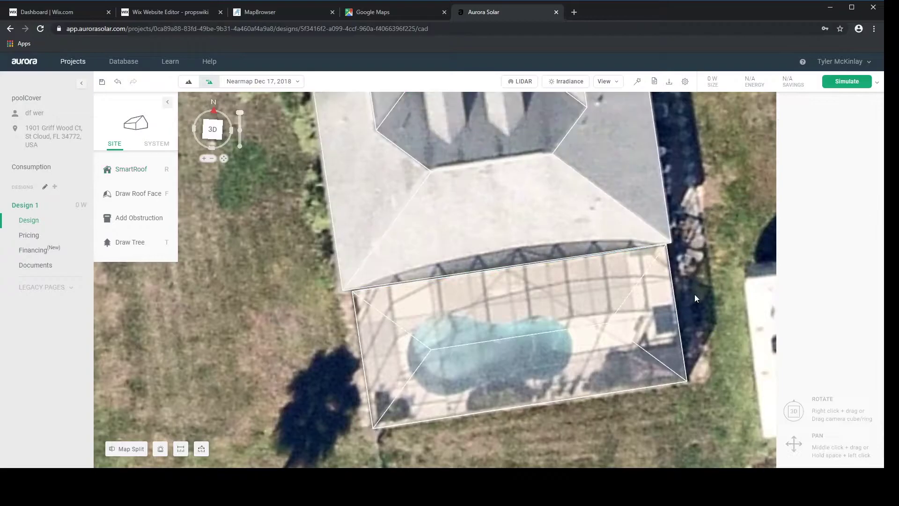
# Step: Compare the pool cover's hip roof with the curved LIDAR profile from the south side, and hide the points
pyautogui.moveTo(664, 333); pyautogui.dragTo(622, 342, button='middle')
pyautogui.moveTo(502, 394); pyautogui.dragTo(505, 324, button='right')
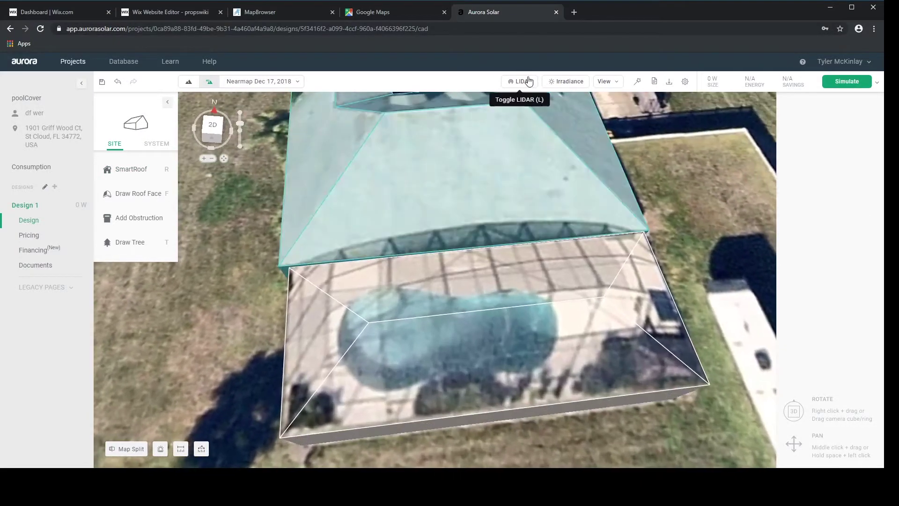
pyautogui.click(521, 81)
pyautogui.moveTo(520, 239); pyautogui.dragTo(518, 162, button='right')
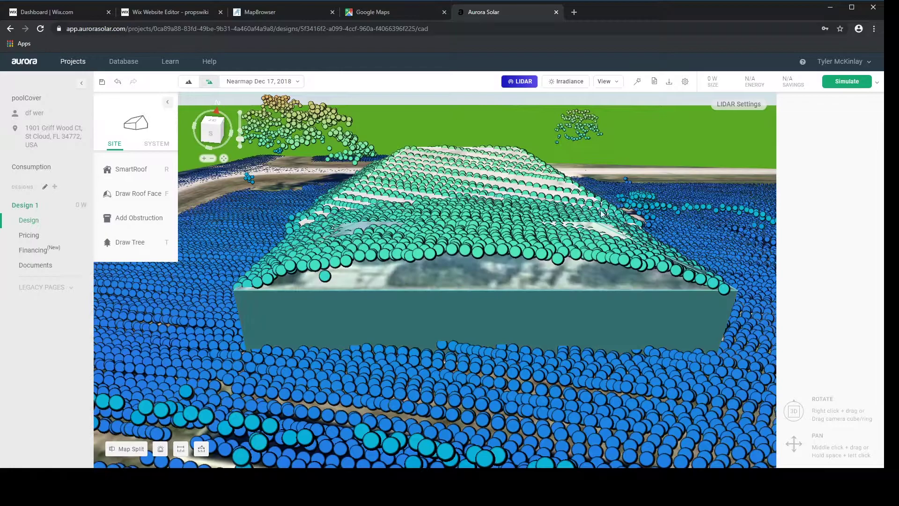
pyautogui.moveTo(337, 244); pyautogui.dragTo(340, 282, button='right')
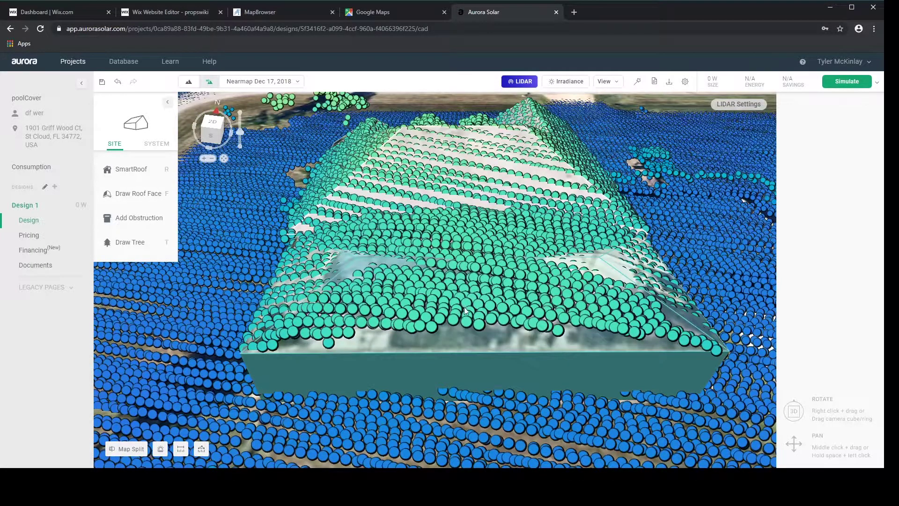
pyautogui.click(520, 82)
# Step: Turn the pool cover roof's north and south faces into vertical gable walls and compare the shape with LIDAR
pyautogui.click(460, 392)
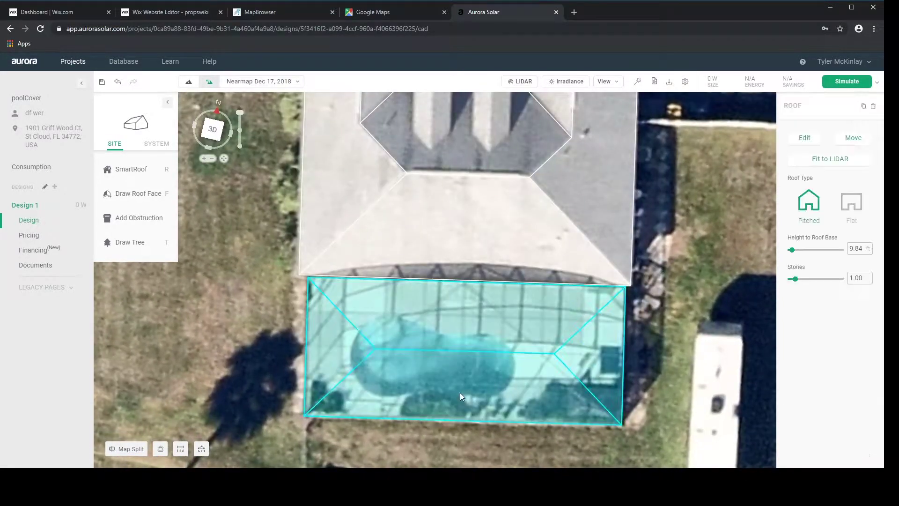
pyautogui.click(459, 392)
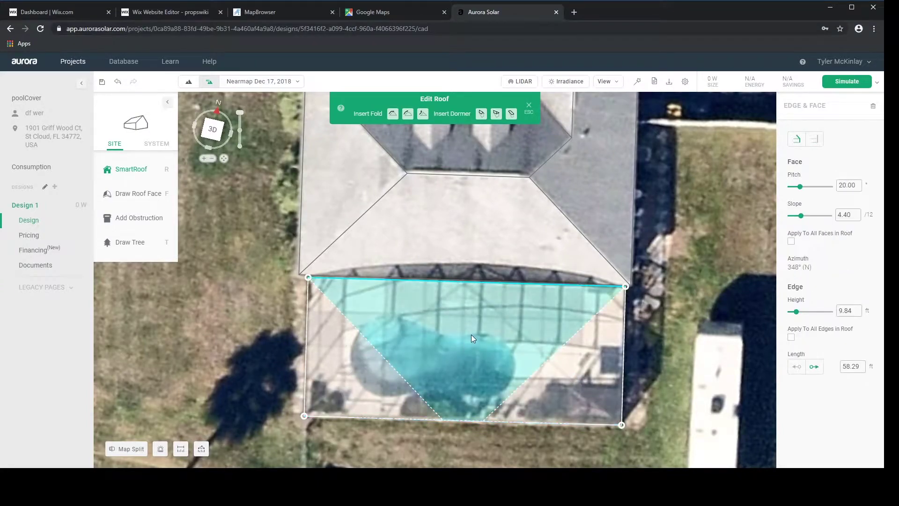
pyautogui.moveTo(478, 383); pyautogui.dragTo(479, 259, button='middle')
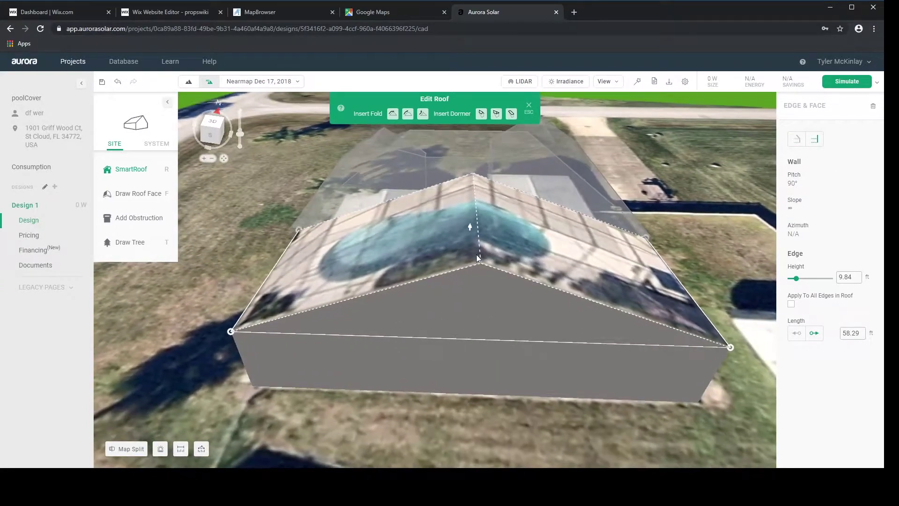
pyautogui.click(511, 83)
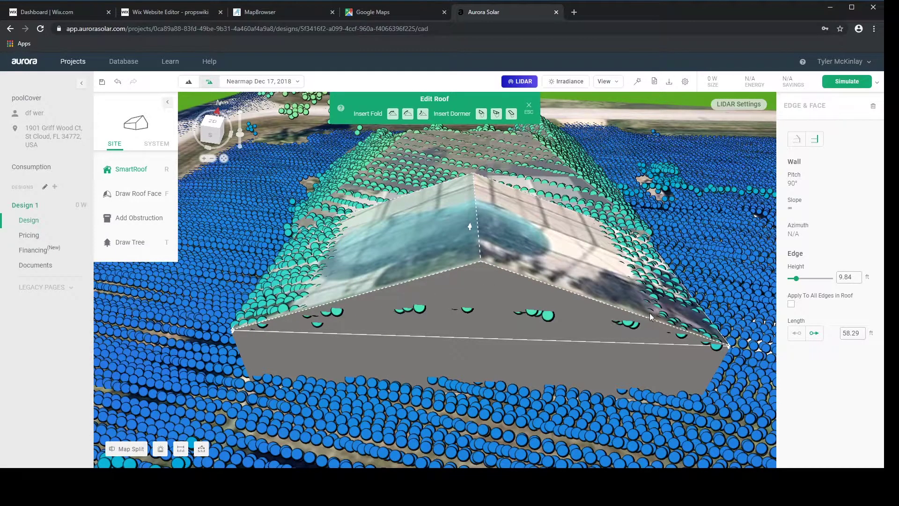
pyautogui.click(529, 85)
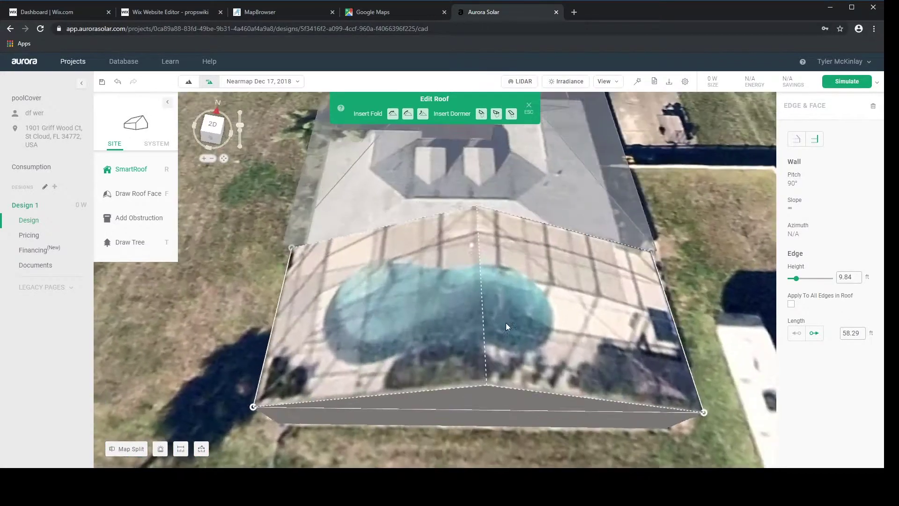
pyautogui.moveTo(507, 319); pyautogui.dragTo(511, 413, button='right')
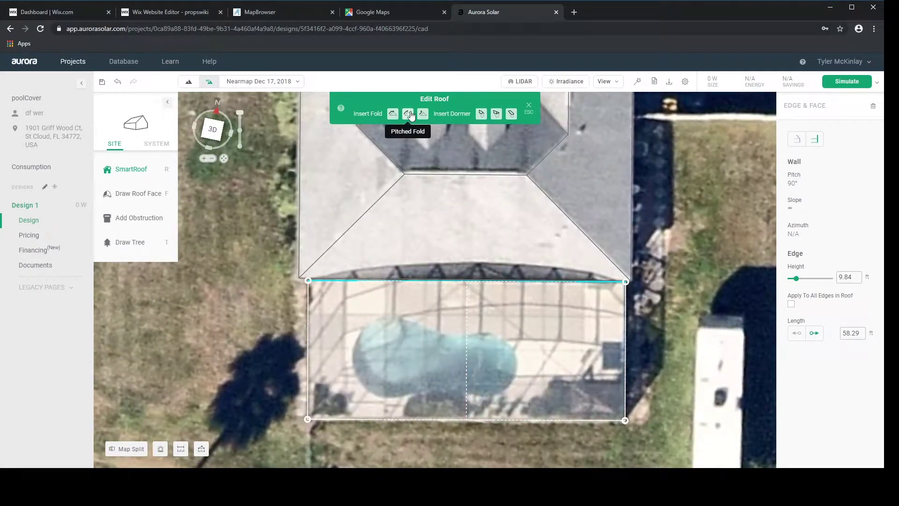
# Step: Insert two pitched folds into the pool cover roof, one on each side of the ridge, parallel to it
pyautogui.click(408, 118)
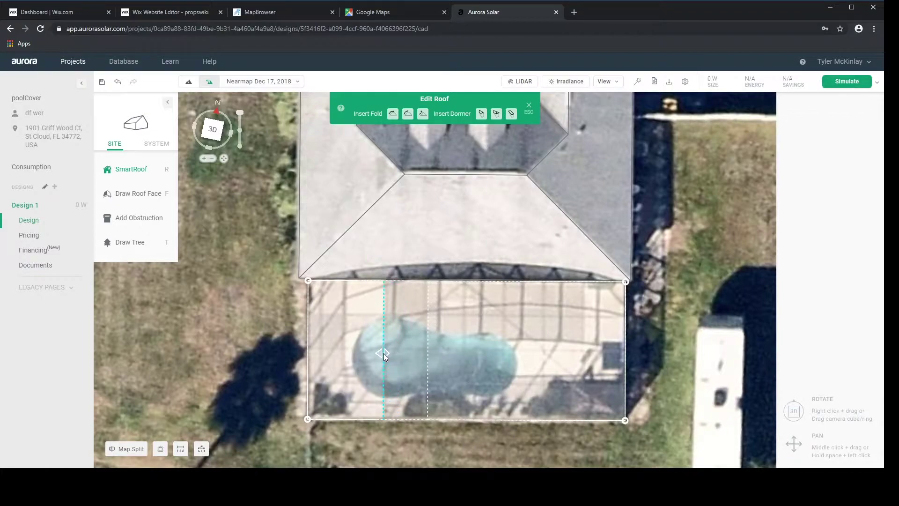
pyautogui.click(408, 115)
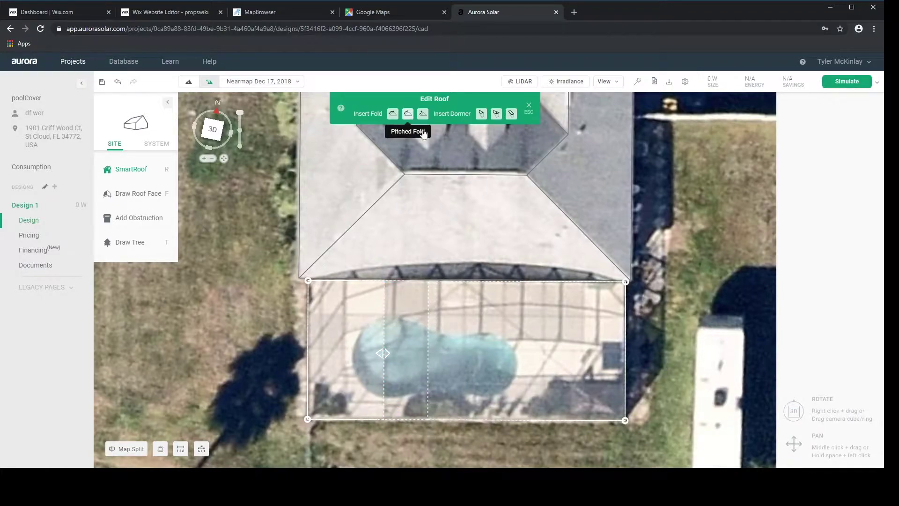
pyautogui.click(559, 360)
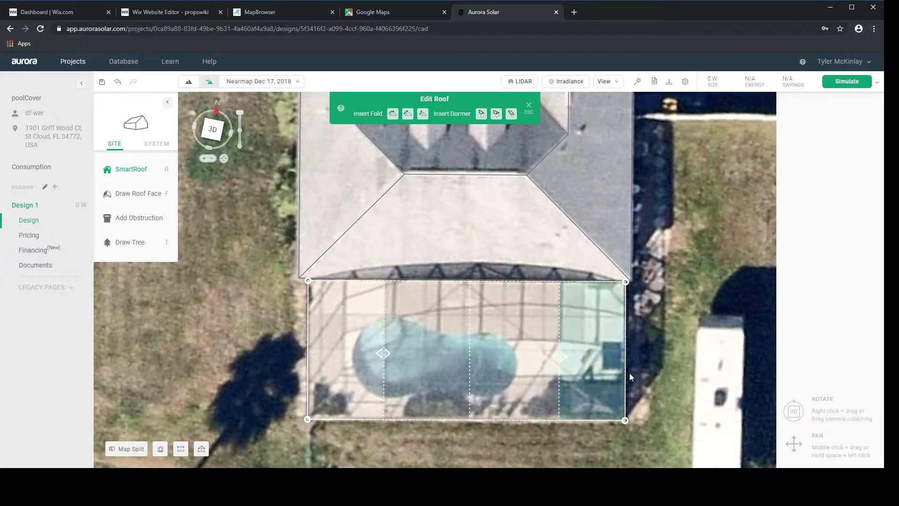
# Step: Display LIDAR and lower the pitch of the two upper faces between the folds to 5° to follow the points
pyautogui.moveTo(659, 361); pyautogui.dragTo(571, 126, button='right')
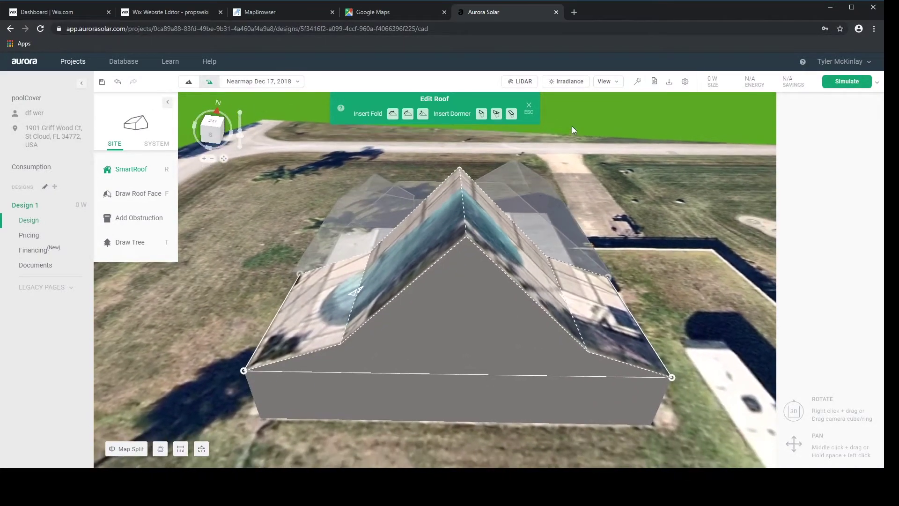
pyautogui.click(512, 83)
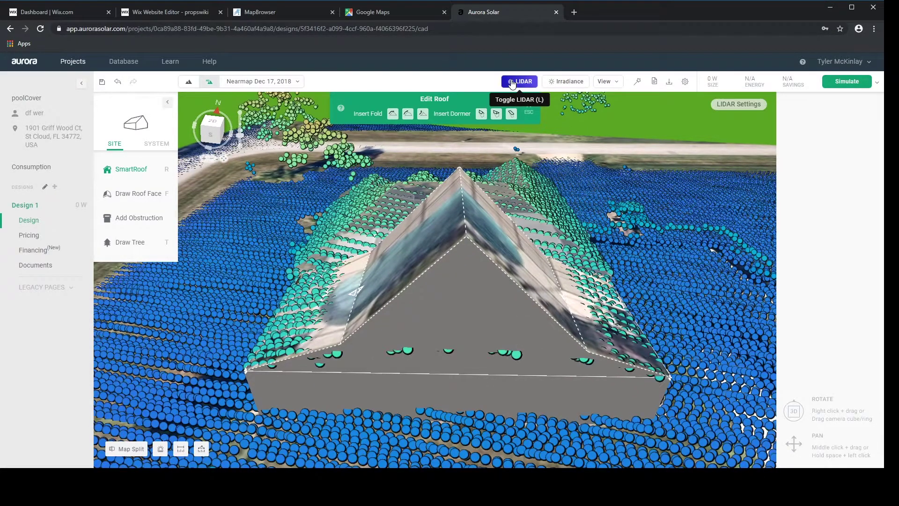
pyautogui.click(422, 241)
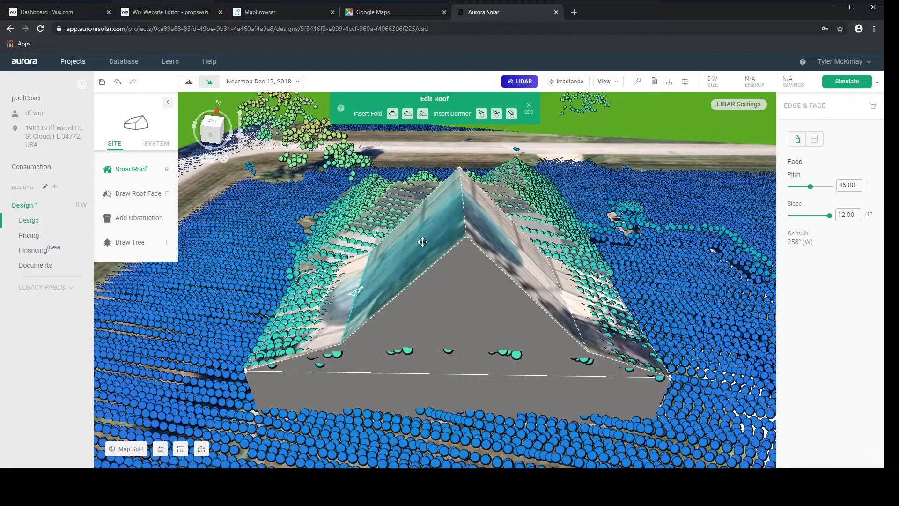
pyautogui.click(510, 245)
pyautogui.click(850, 186)
pyautogui.write('40')
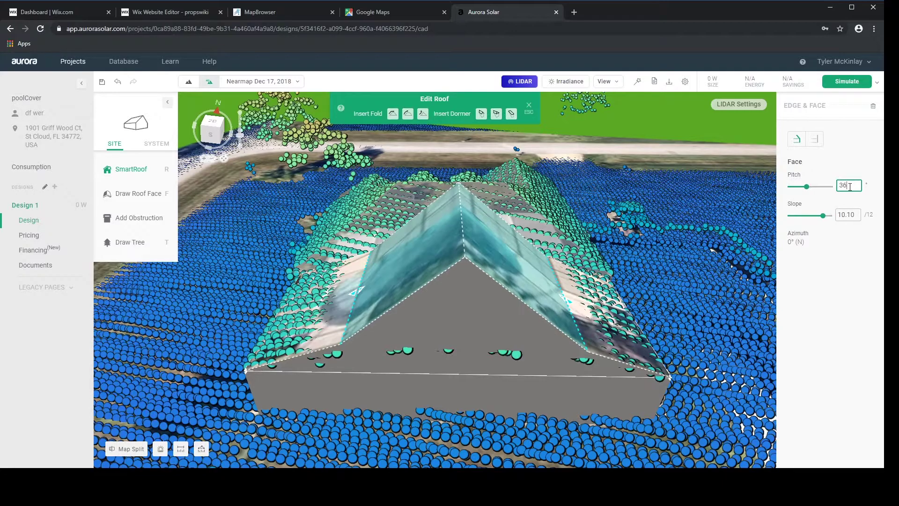
pyautogui.press('BackSpace')
pyautogui.write('5')
pyautogui.press('Down')
pyautogui.press('Down')
pyautogui.press('Down')
pyautogui.press('Down')
pyautogui.press('Down')
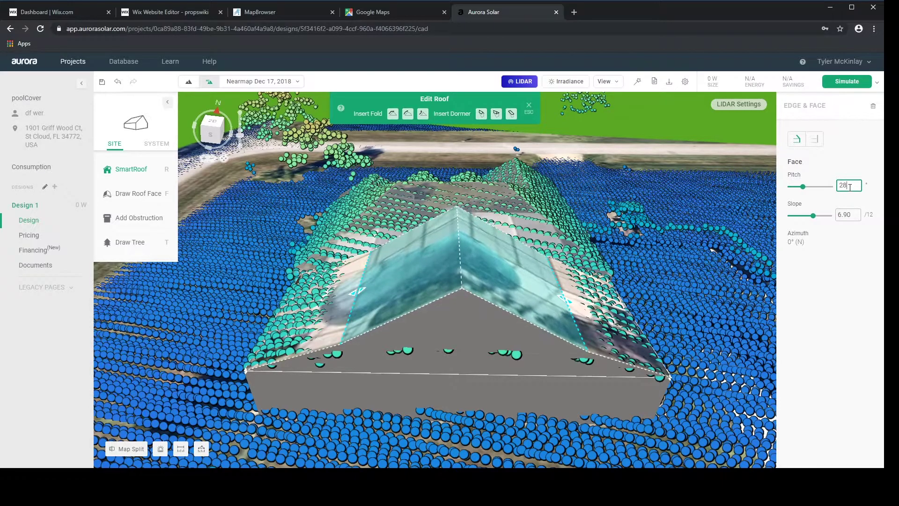
pyautogui.press('Down')
pyautogui.press('Down')
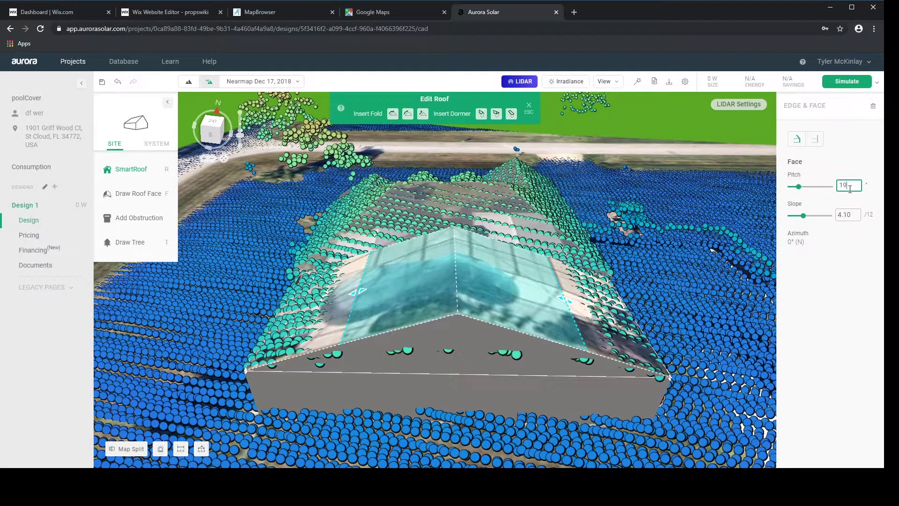
pyautogui.press('Down')
pyautogui.press('Down')
pyautogui.press('Down')
pyautogui.press('Down')
pyautogui.press('Down')
pyautogui.press('Down')
pyautogui.press('Down')
pyautogui.press('Down')
pyautogui.press('Down')
pyautogui.press('Down')
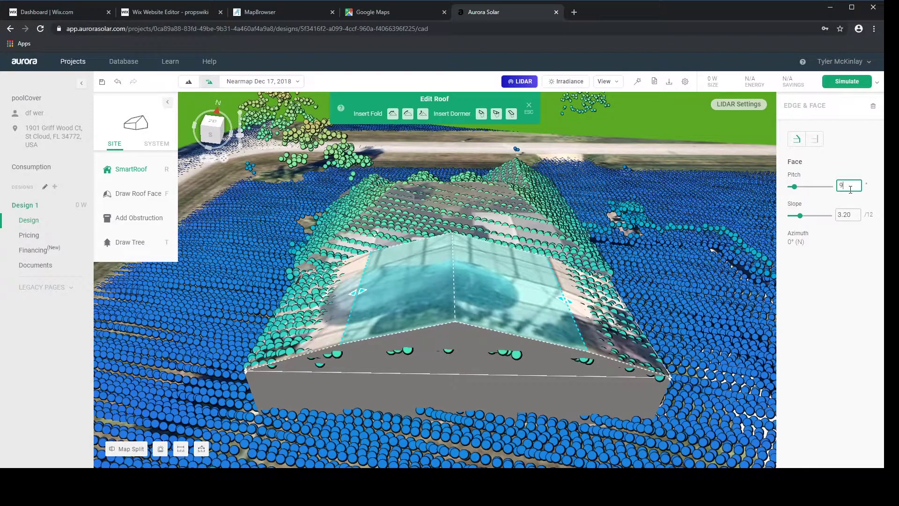
pyautogui.press('Down')
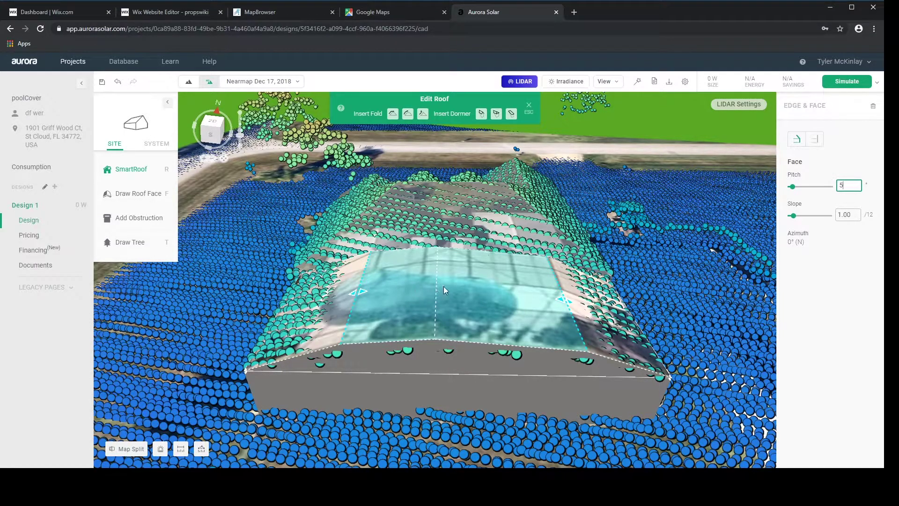
# Step: Shift the pool cover folds slightly and set the pitch of both outer roof faces to 17°
pyautogui.moveTo(560, 299); pyautogui.dragTo(558, 299)
pyautogui.click(321, 324)
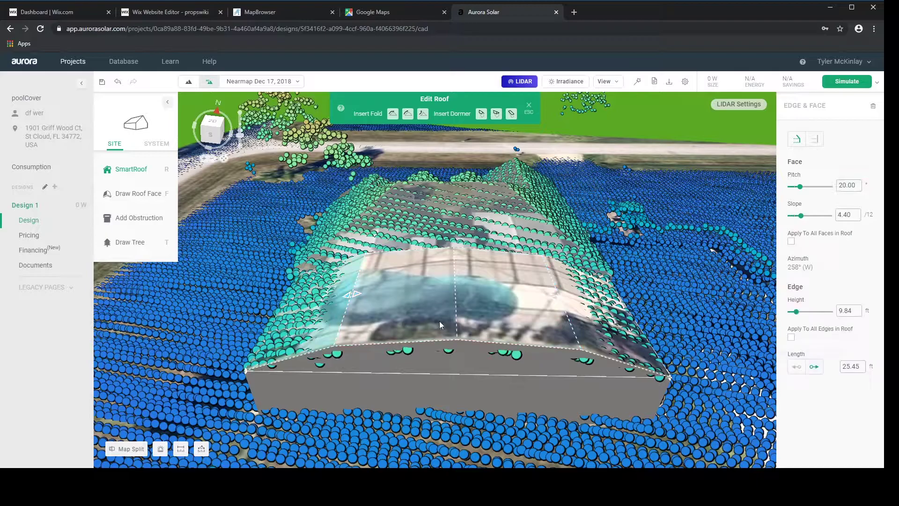
pyautogui.click(601, 326)
pyautogui.doubleClick(846, 185)
pyautogui.write('18')
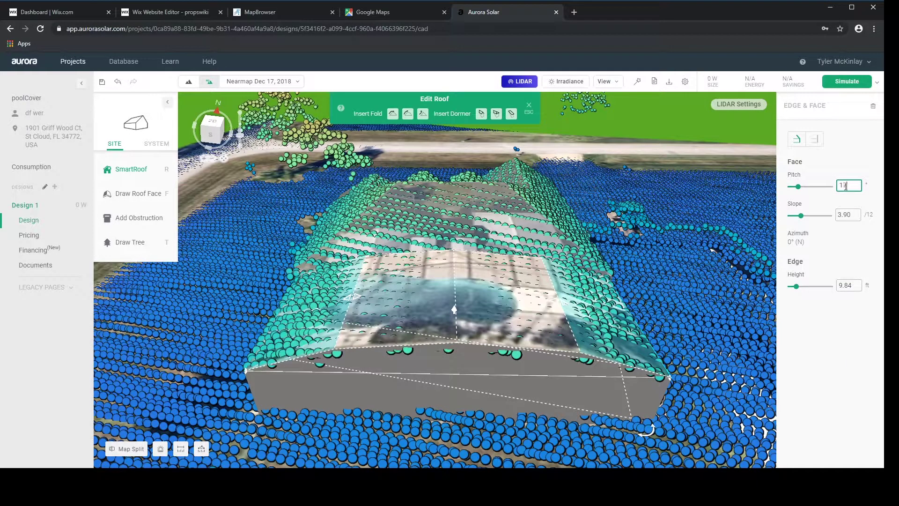
# Step: Finish editing the pool cover roof and raise its base height to about 10.05 ft to match LIDAR
pyautogui.moveTo(659, 331); pyautogui.dragTo(650, 268, button='right')
pyautogui.click(650, 244)
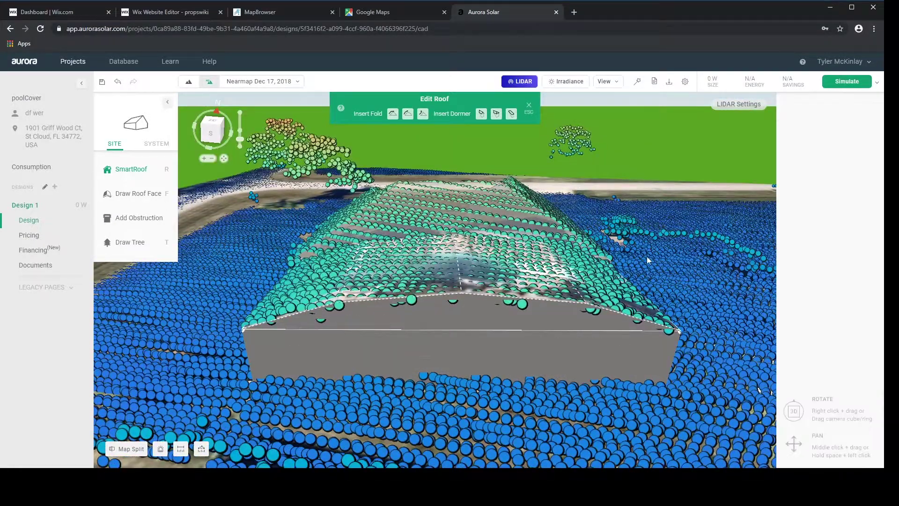
pyautogui.click(518, 322)
pyautogui.moveTo(457, 249); pyautogui.dragTo(458, 249)
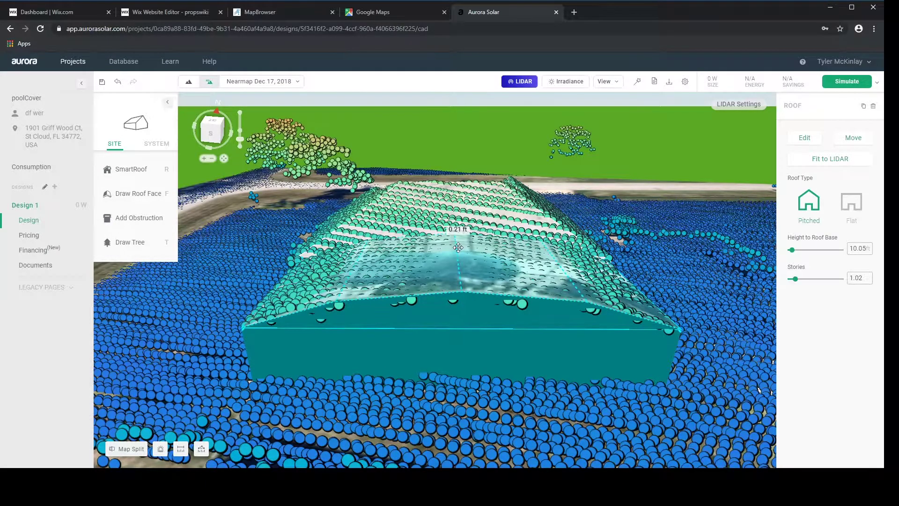
# Step: Hide the LIDAR points and review the finished pool cover and house roofs from several angles
pyautogui.click(523, 82)
pyautogui.click(623, 211)
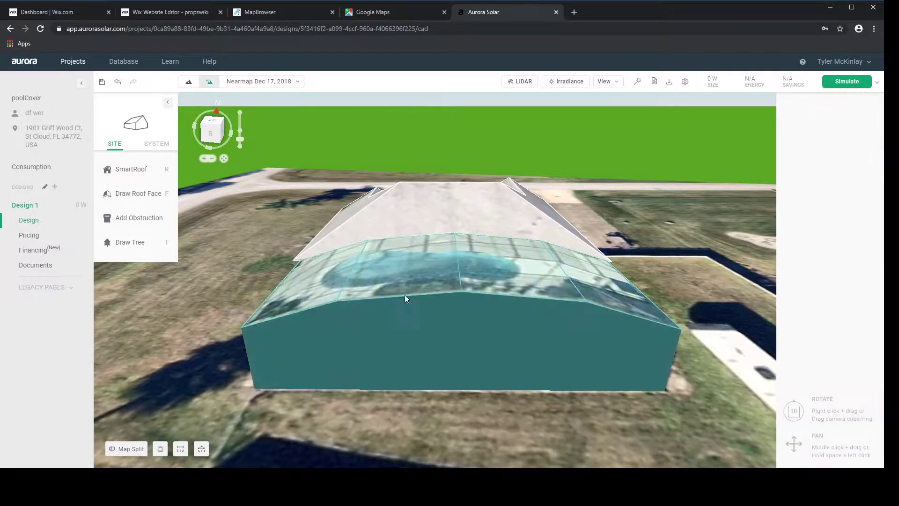
pyautogui.moveTo(436, 330); pyautogui.dragTo(542, 307, button='right')
pyautogui.moveTo(574, 202); pyautogui.dragTo(407, 376, button='right')
pyautogui.moveTo(472, 406); pyautogui.dragTo(519, 334, button='right')
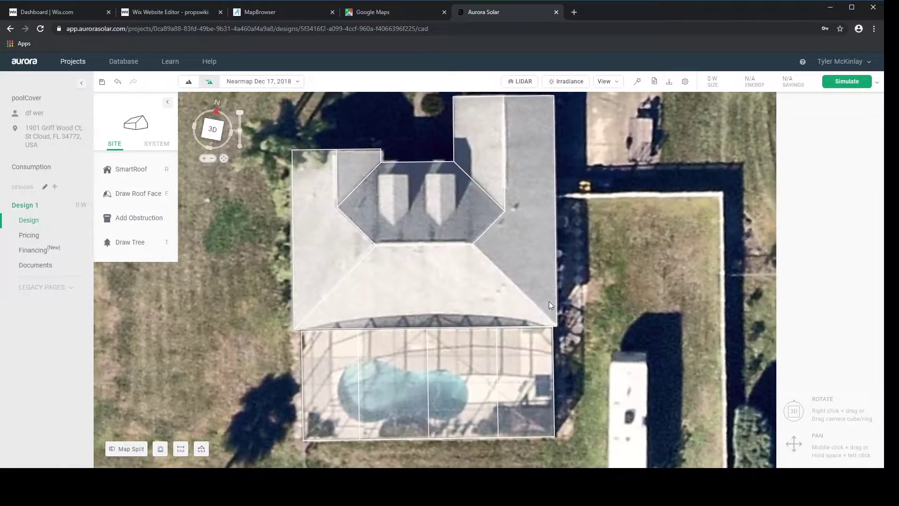